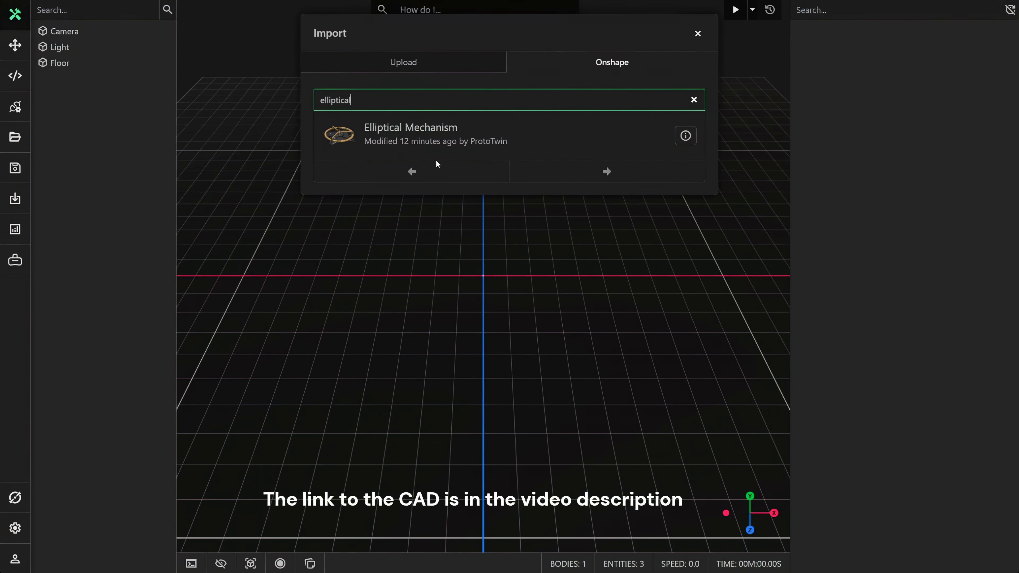
- Import the Main assembly of the Elliptical Mechanism document from Onshape, recentered by bounding box without mesh simplification
{"action": "left_click", "coordinate": [528, 145]}
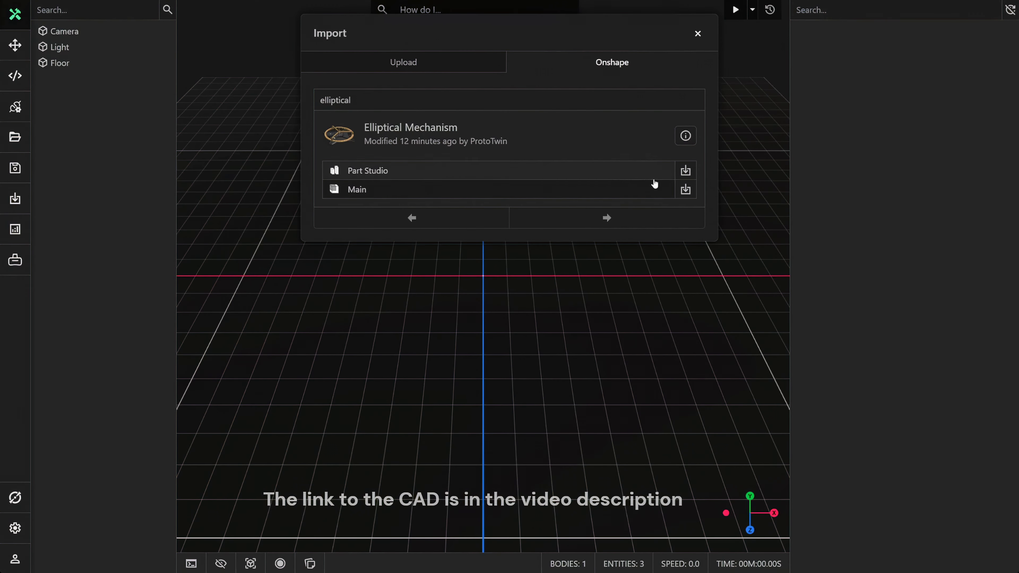
{"action": "left_click", "coordinate": [685, 189]}
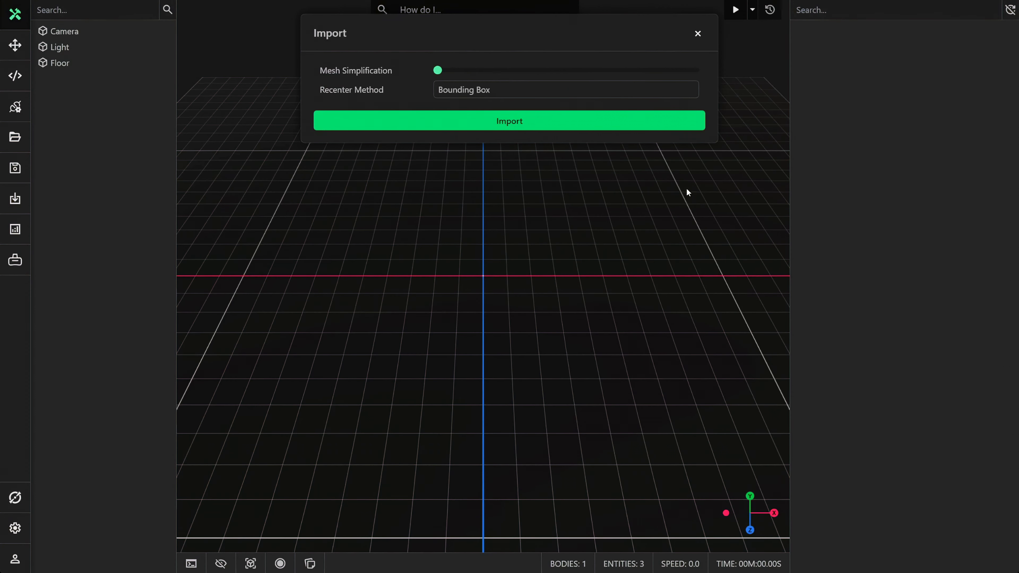
{"action": "left_click", "coordinate": [589, 123]}
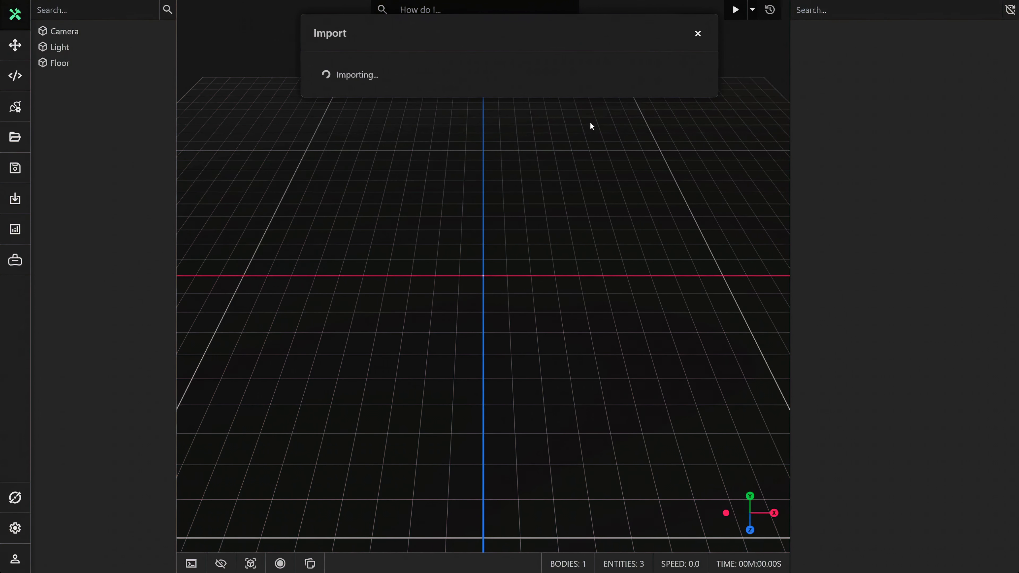
- Add a Physics component to Gear 1, the light grey gear on the central shaft
{"action": "scroll", "coordinate": [548, 251], "scroll_direction": "up", "scroll_amount": 15}
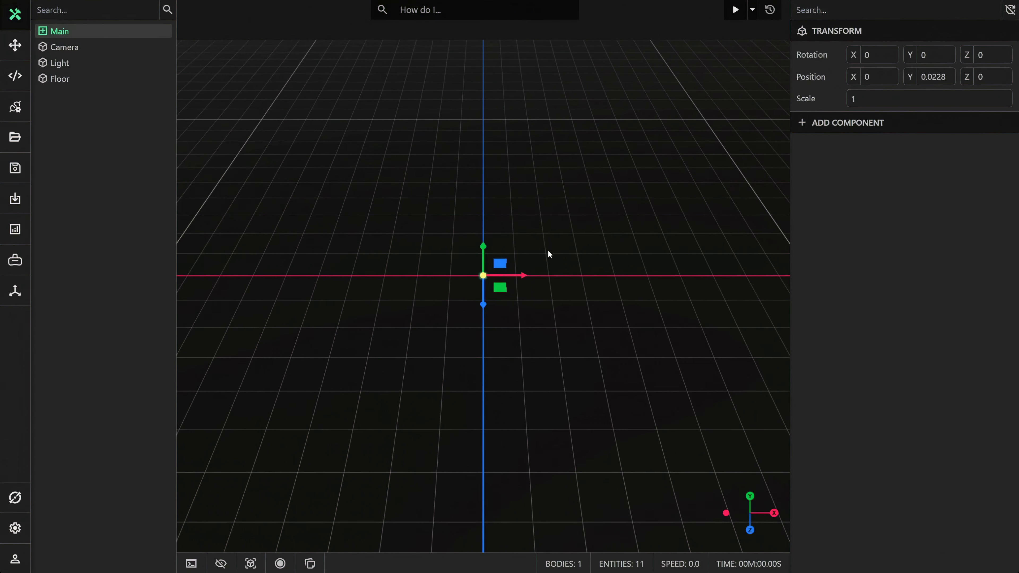
{"action": "scroll", "coordinate": [549, 254], "scroll_direction": "up", "scroll_amount": 20}
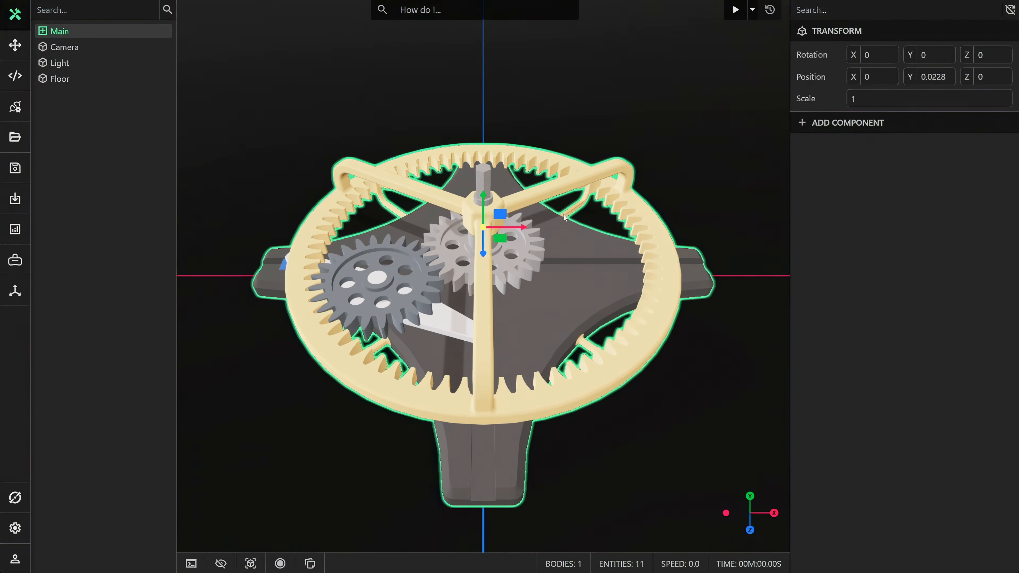
{"action": "left_click", "coordinate": [569, 131]}
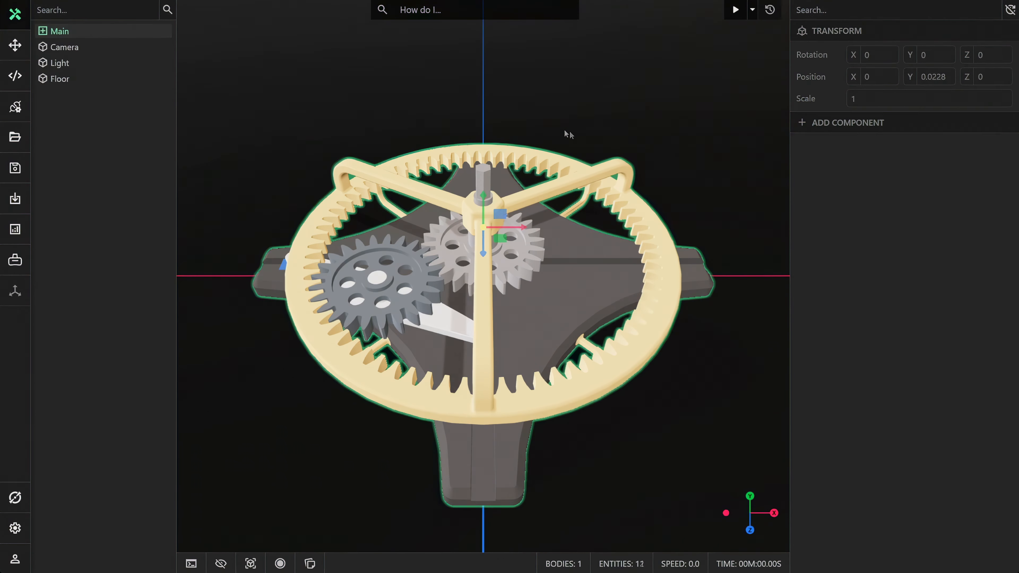
{"action": "left_click", "coordinate": [505, 272]}
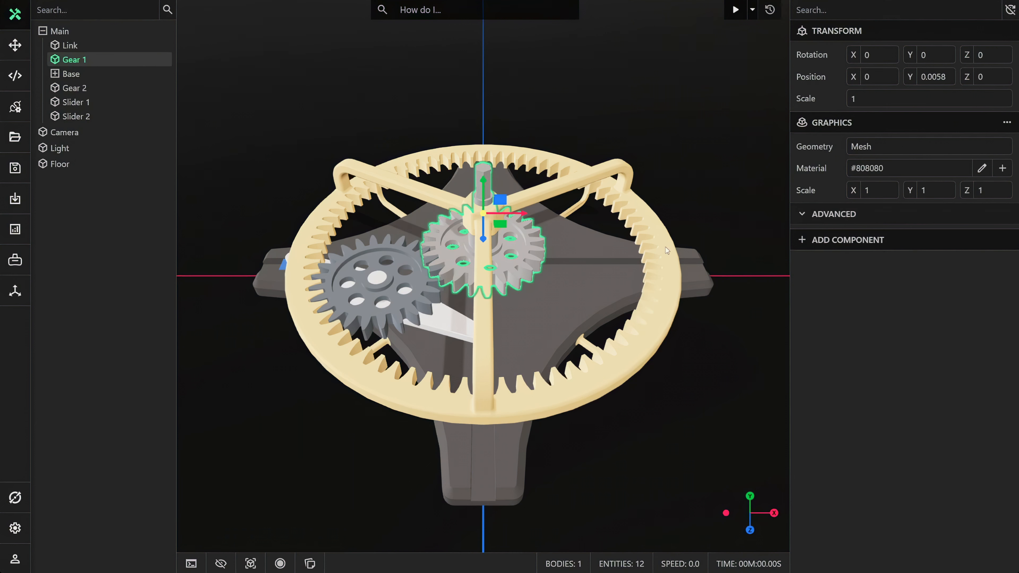
{"action": "left_click", "coordinate": [812, 246]}
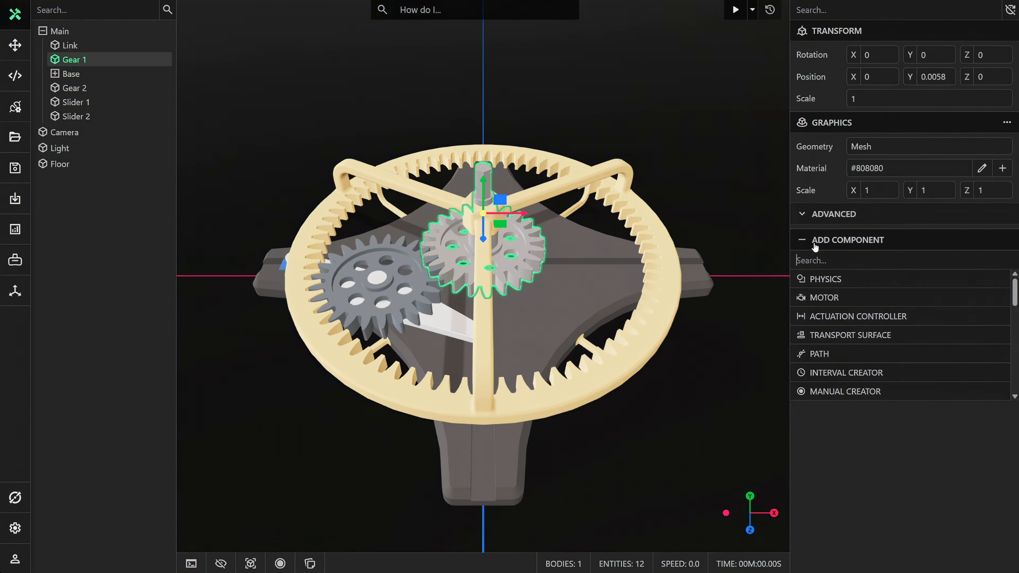
{"action": "left_click", "coordinate": [826, 280]}
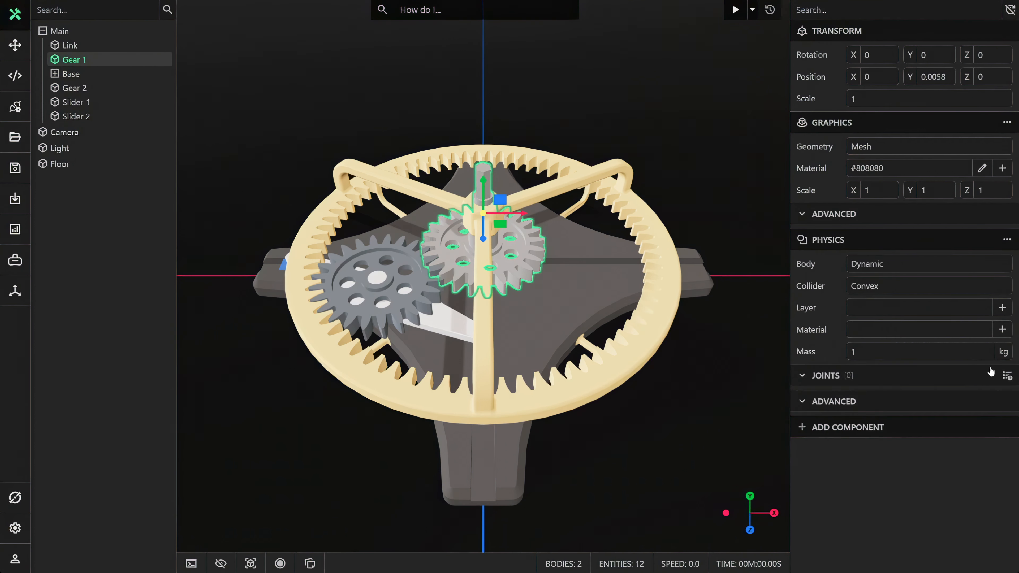
- Add a joint to Gear 1 with its constraint set to Revolute
{"action": "left_click", "coordinate": [1007, 376]}
{"action": "left_click", "coordinate": [930, 424]}
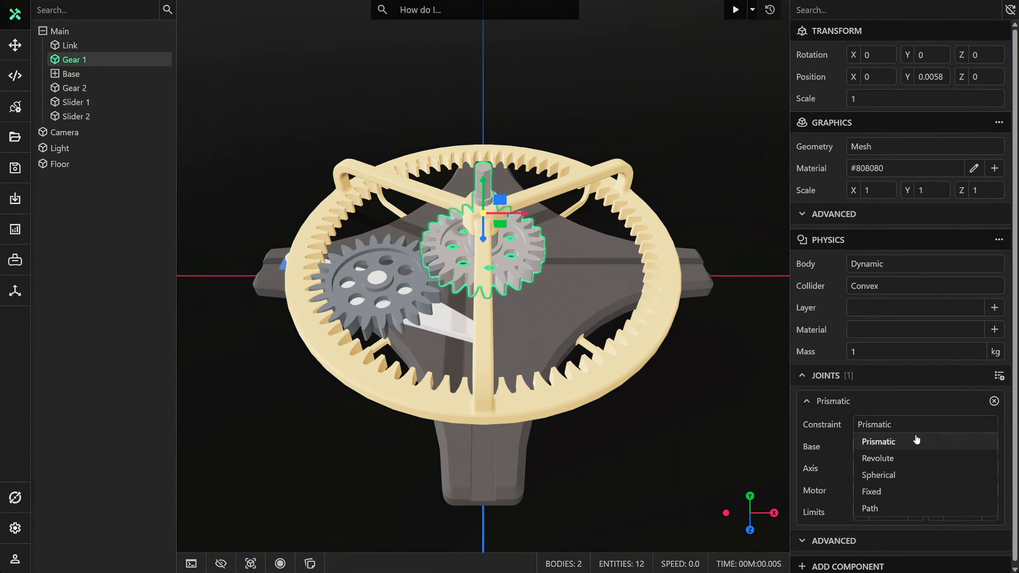
{"action": "left_click", "coordinate": [906, 460]}
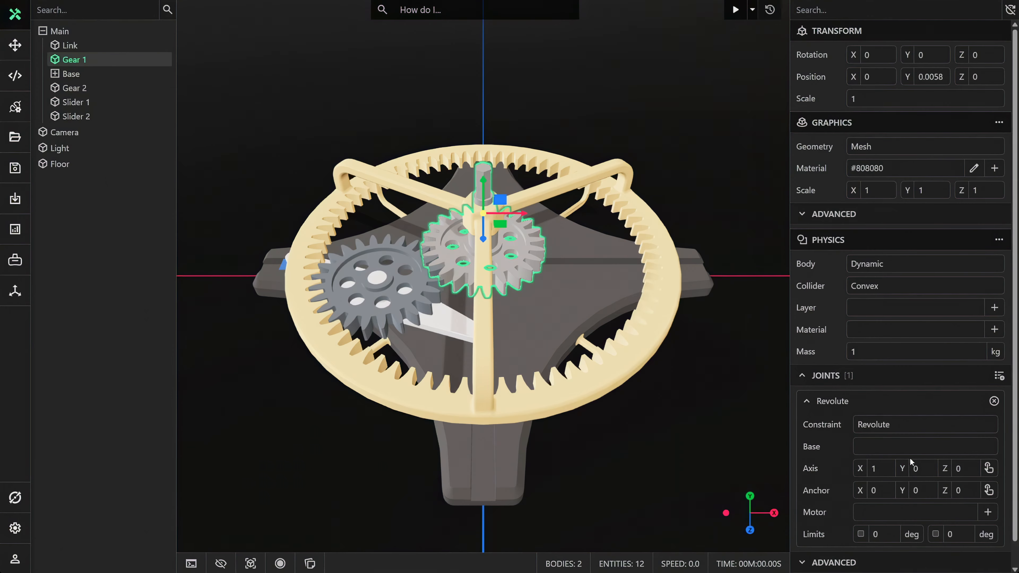
- Set the revolute joint's axis along Y and its anchor at Gear 1's centre by picking on the gear's geometry
{"action": "left_click", "coordinate": [988, 473]}
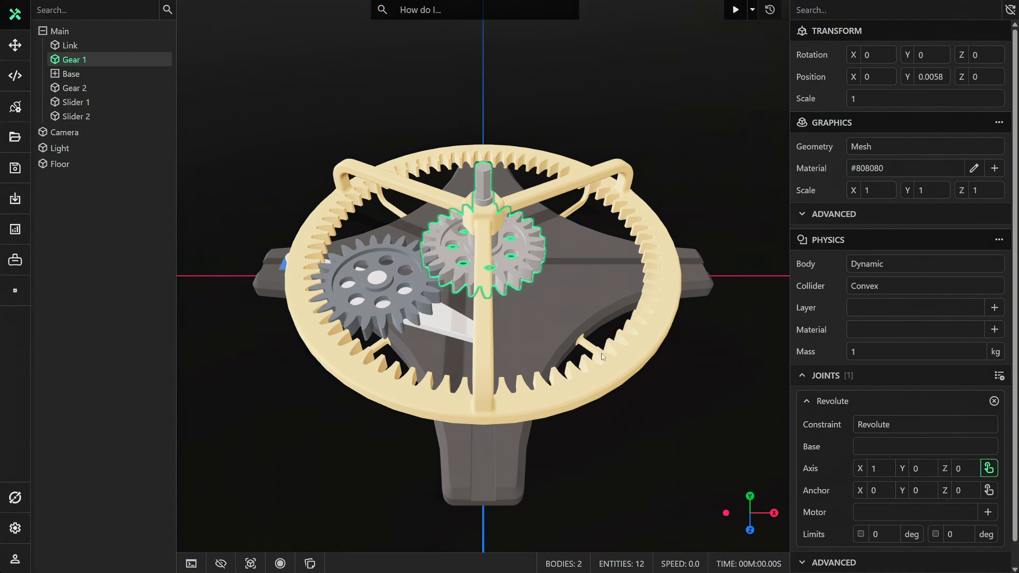
{"action": "middle_click_drag", "start_coordinate": [531, 307], "coordinate": [589, 291]}
{"action": "scroll", "coordinate": [480, 249], "scroll_direction": "up", "scroll_amount": 5}
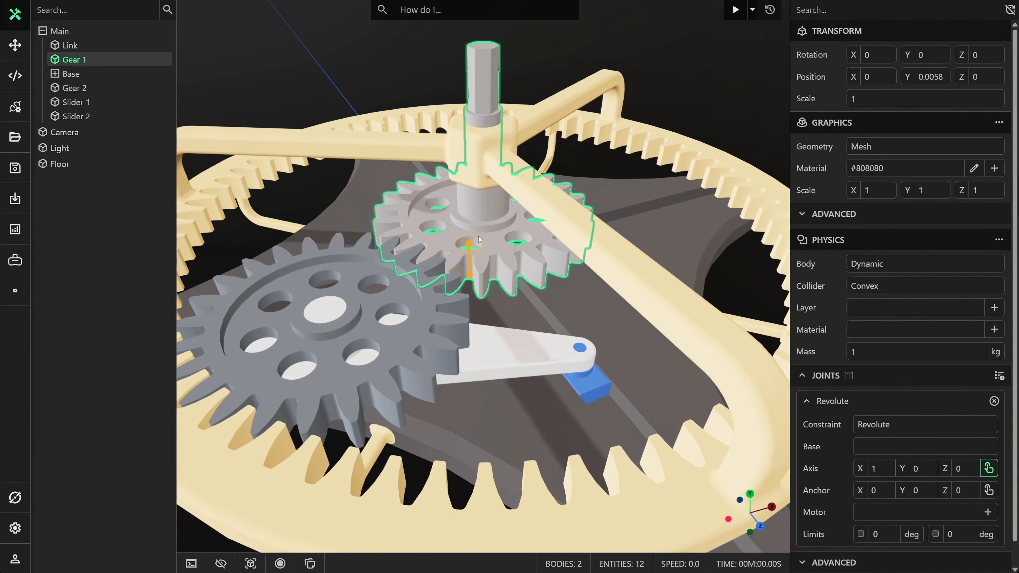
{"action": "left_click", "coordinate": [479, 234]}
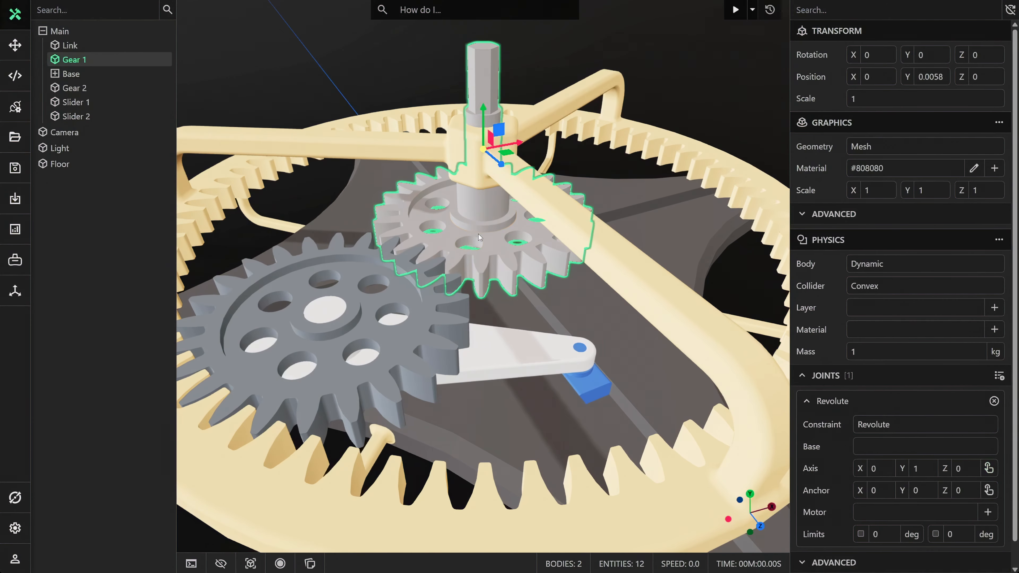
{"action": "left_click", "coordinate": [988, 491]}
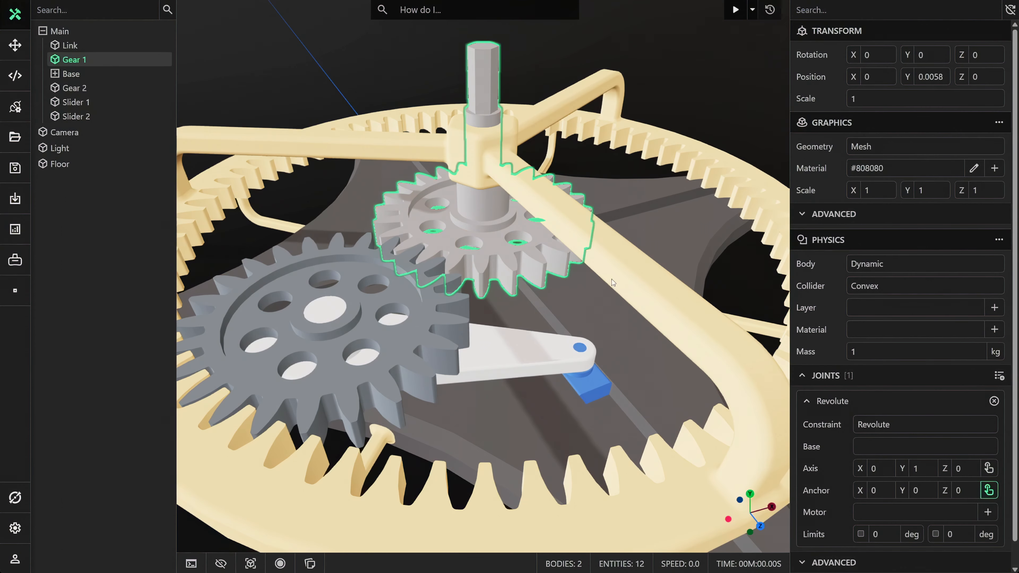
{"action": "left_click", "coordinate": [493, 235]}
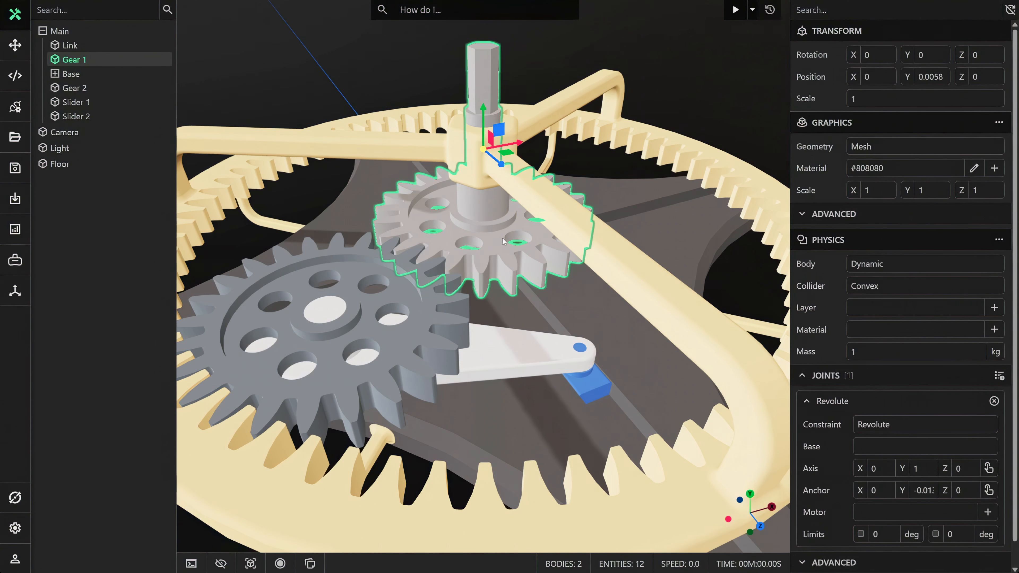
- Run the simulation, pull on Gear 1 to test its rotation, and reset to the editing mode
{"action": "scroll", "coordinate": [520, 246], "scroll_direction": "down", "scroll_amount": 5}
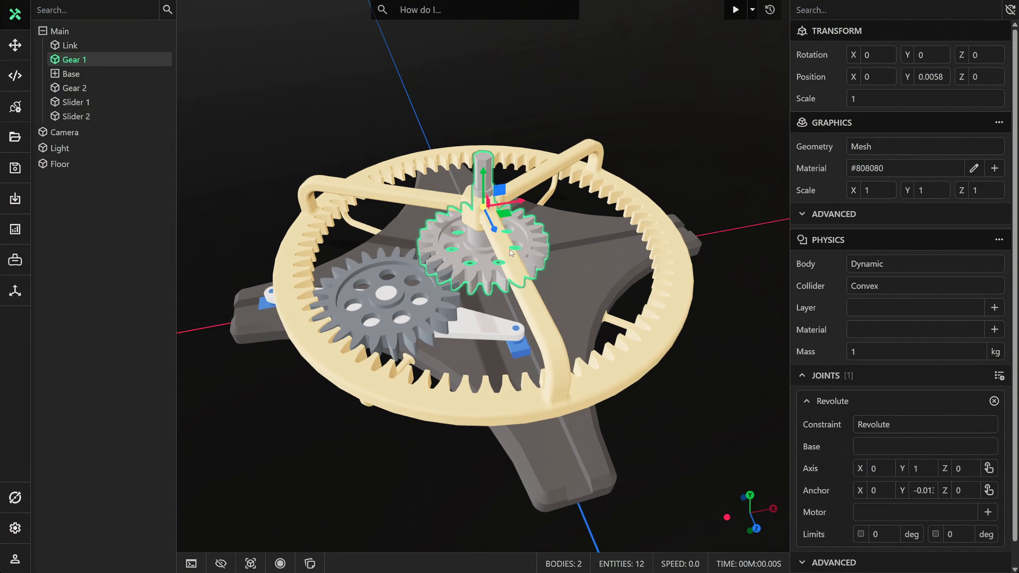
{"action": "left_click", "coordinate": [734, 11]}
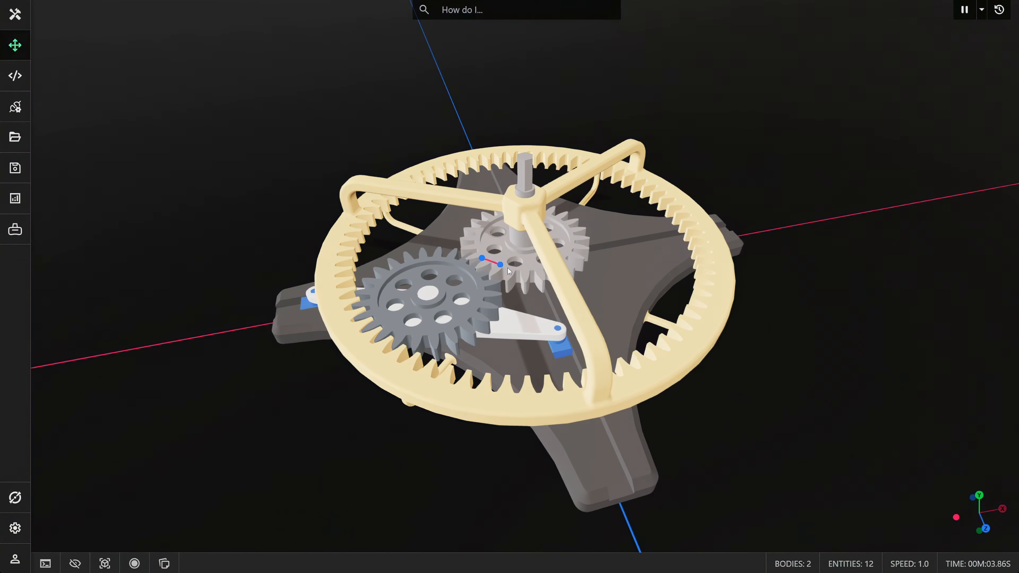
{"action": "left_click_drag", "start_coordinate": [537, 272], "coordinate": [497, 276]}
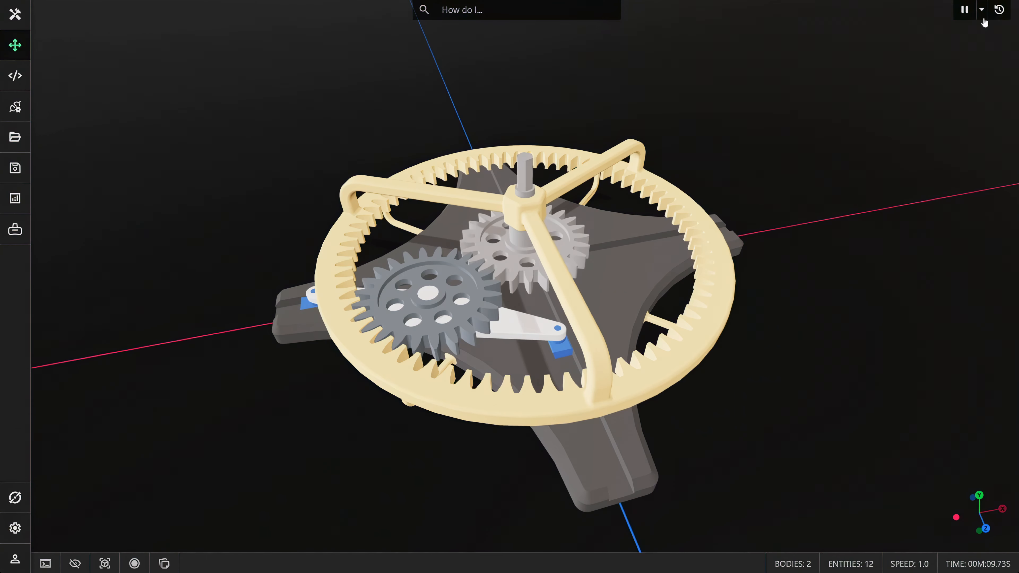
{"action": "left_click", "coordinate": [999, 11]}
{"action": "left_click", "coordinate": [16, 16]}
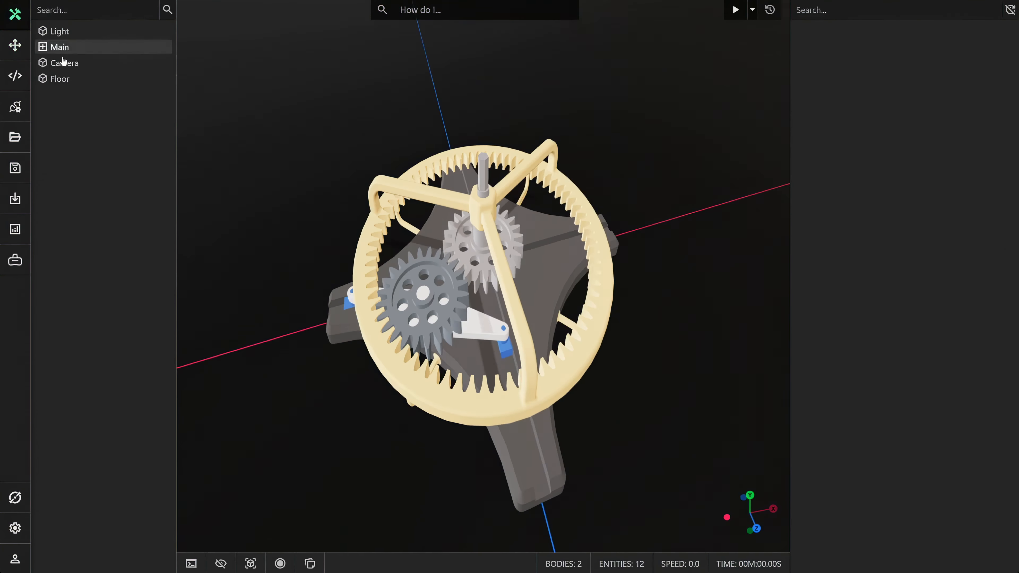
- Select Gear 1 and display its physics collider shape to inspect it, and restore the normal view
{"action": "left_click", "coordinate": [482, 276]}
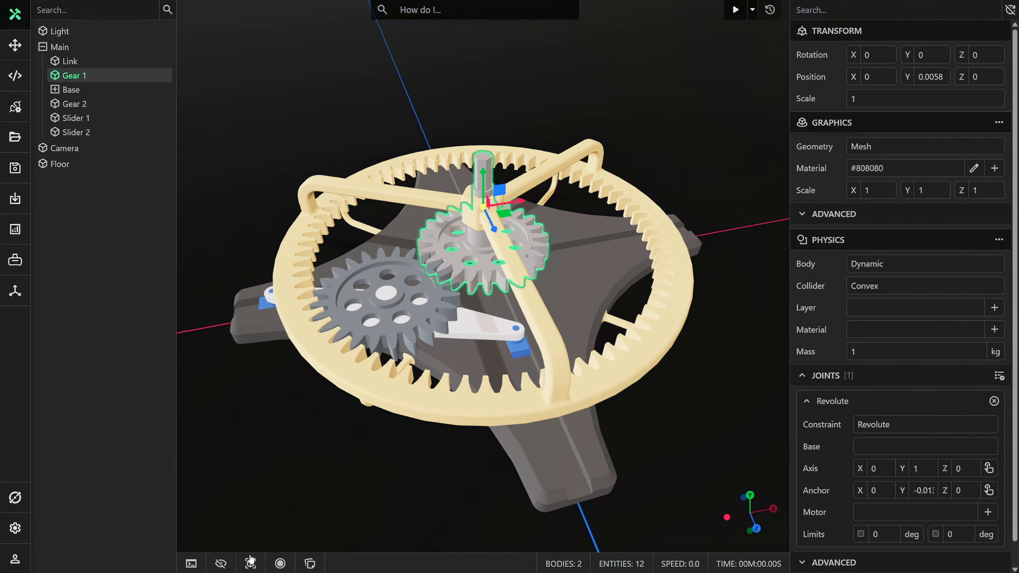
{"action": "left_click", "coordinate": [251, 563]}
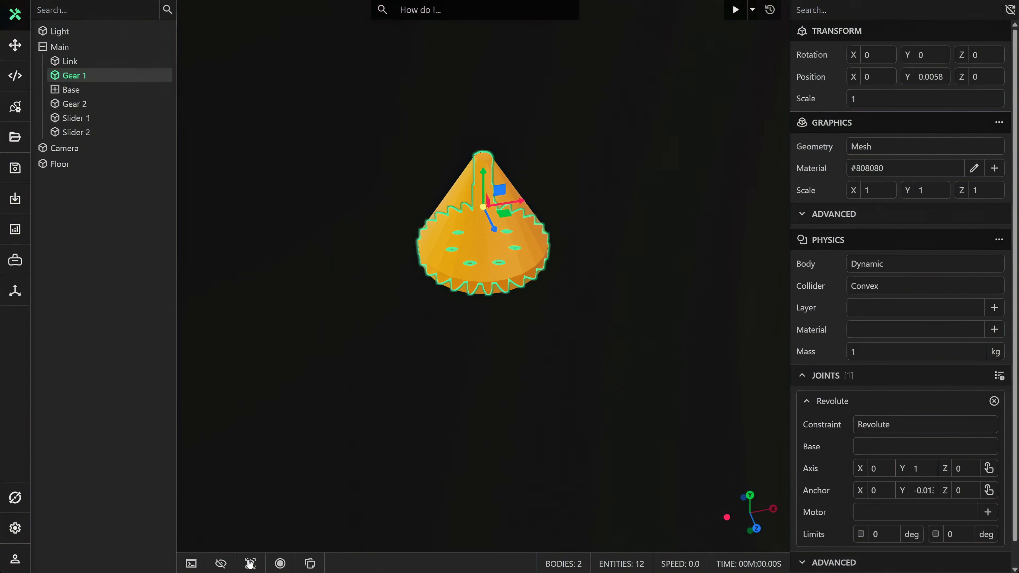
{"action": "left_click", "coordinate": [250, 564]}
- Set Gear 1's collider type to Custom
{"action": "scroll", "coordinate": [426, 325], "scroll_direction": "up", "scroll_amount": 5}
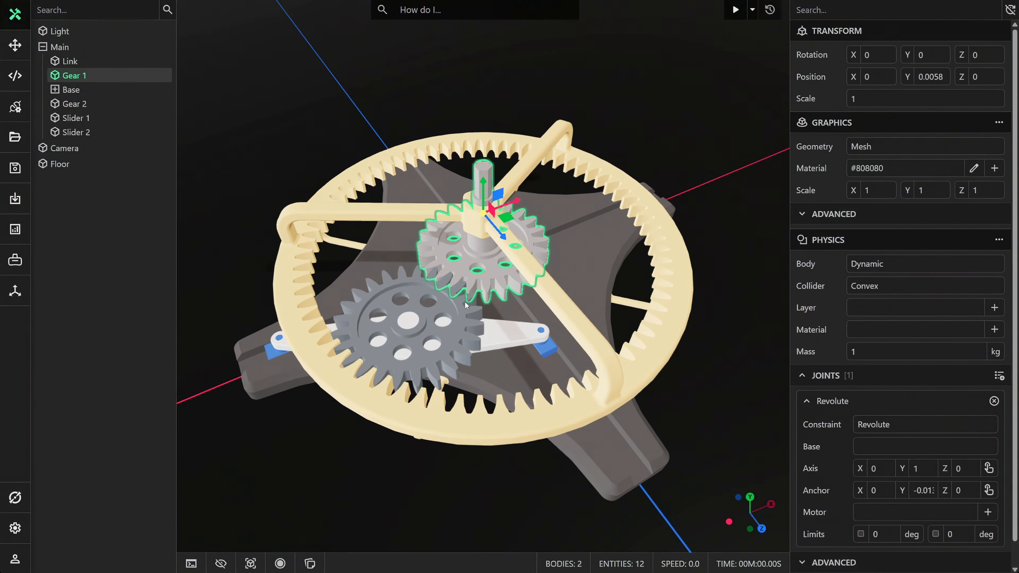
{"action": "scroll", "coordinate": [426, 306], "scroll_direction": "up", "scroll_amount": 2}
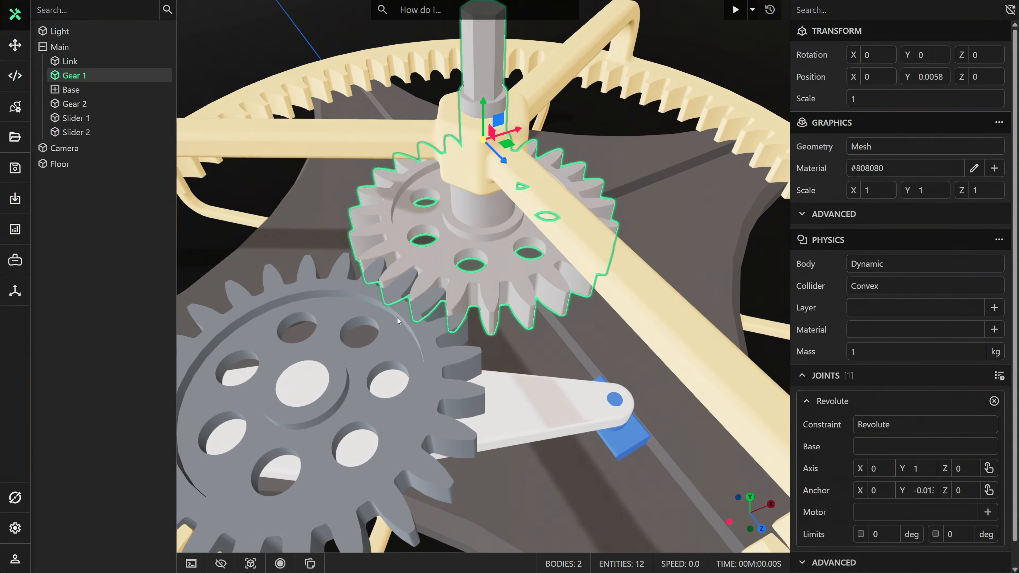
{"action": "left_click", "coordinate": [853, 287]}
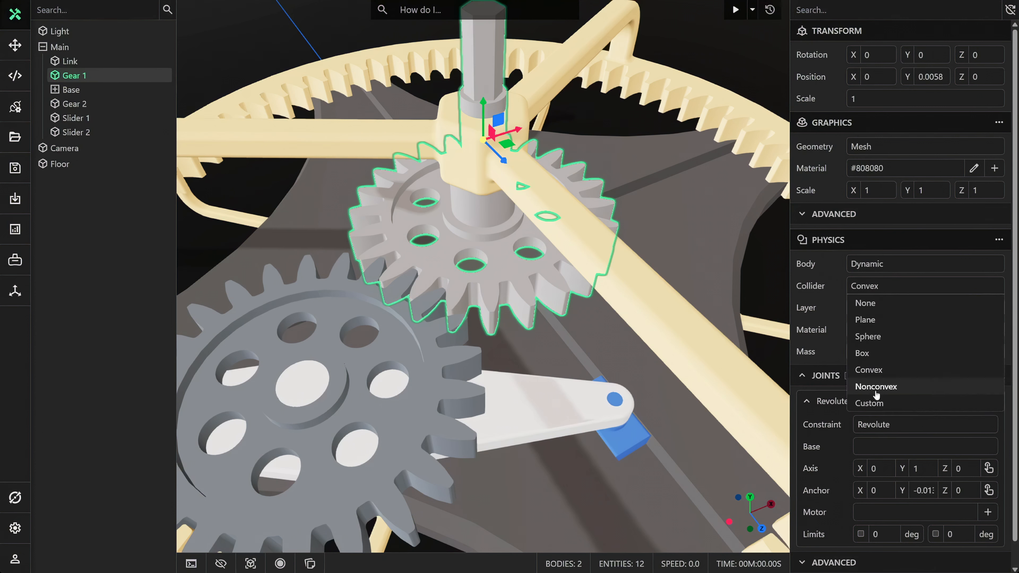
{"action": "left_click", "coordinate": [875, 402]}
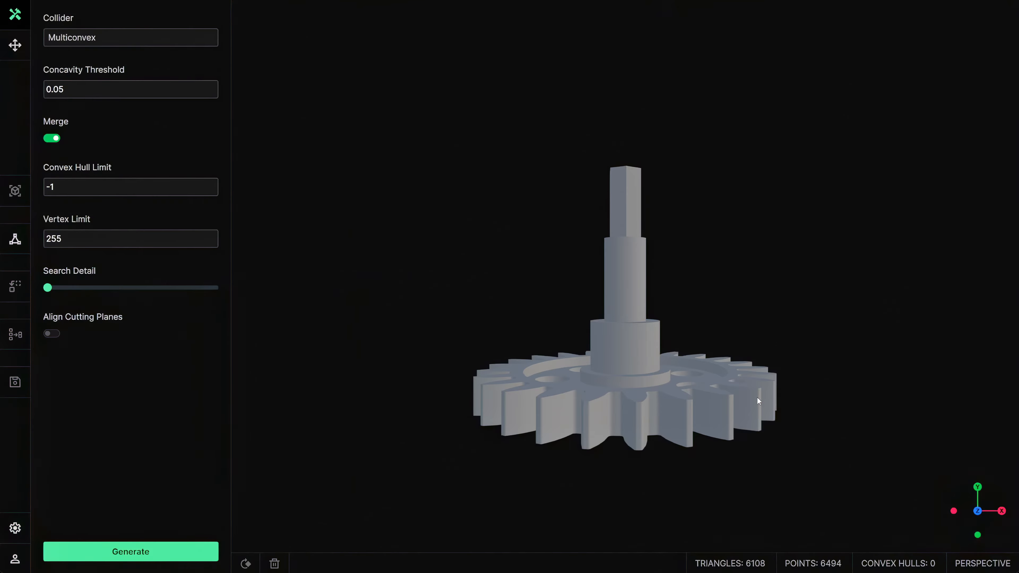
- Configure the gear's custom collider as SDF with a resolution of 400 and a thickness of 0.002
{"action": "left_click_drag", "start_coordinate": [645, 344], "coordinate": [723, 395]}
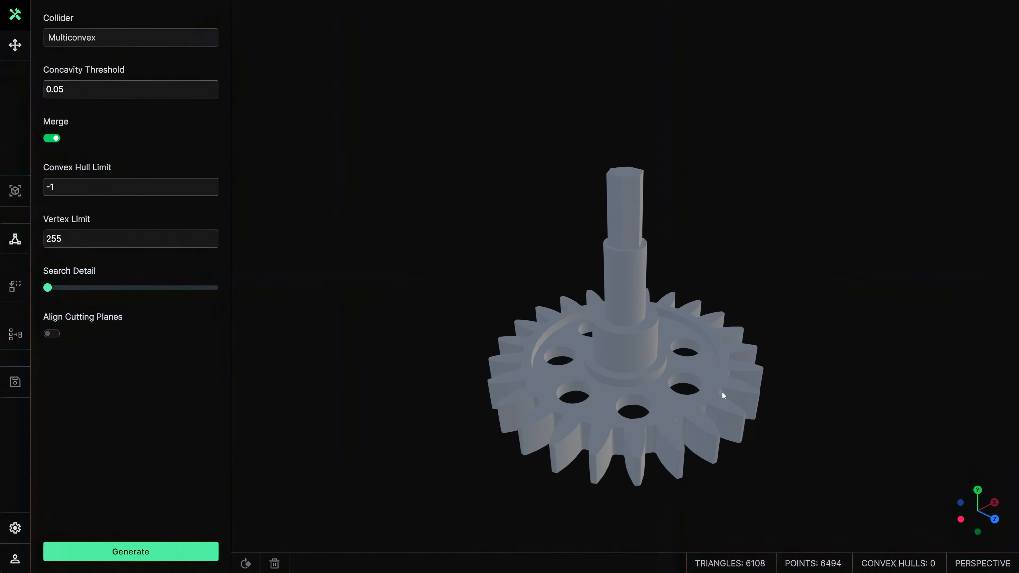
{"action": "scroll", "coordinate": [722, 392], "scroll_direction": "down", "scroll_amount": 1}
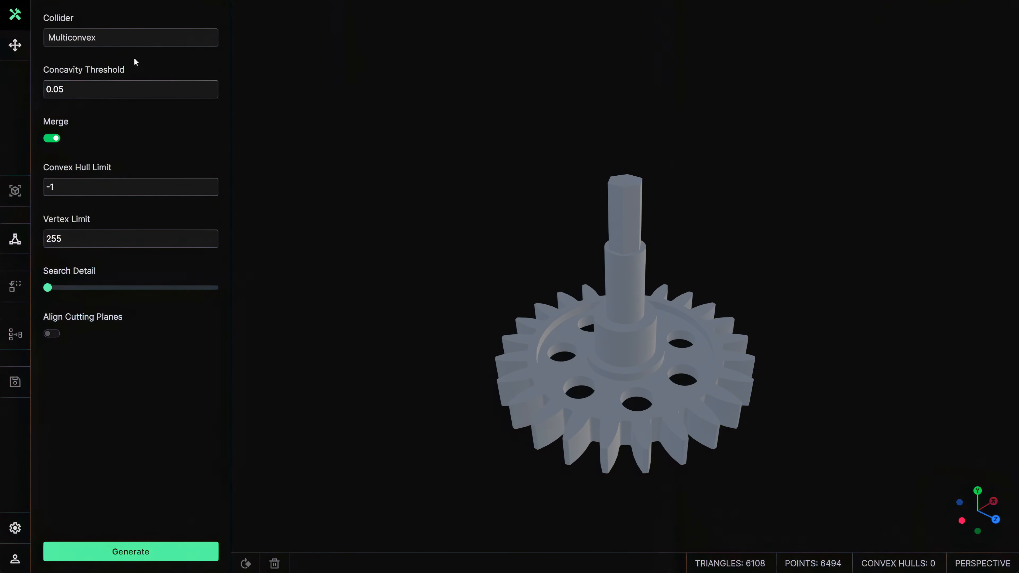
{"action": "left_click", "coordinate": [105, 44]}
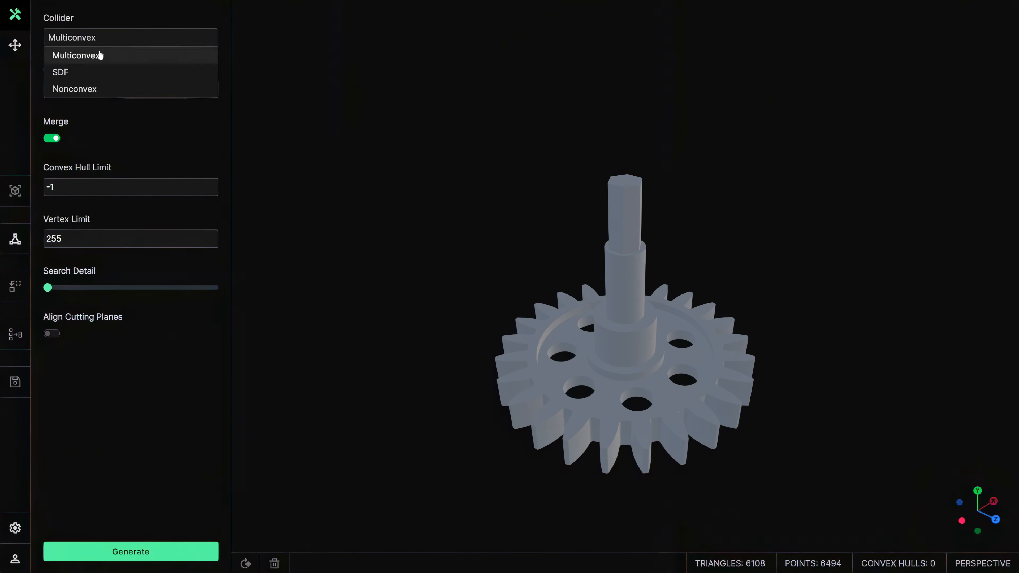
{"action": "left_click", "coordinate": [80, 74]}
{"action": "left_click", "coordinate": [52, 91]}
{"action": "left_click_drag", "start_coordinate": [53, 91], "coordinate": [48, 91]}
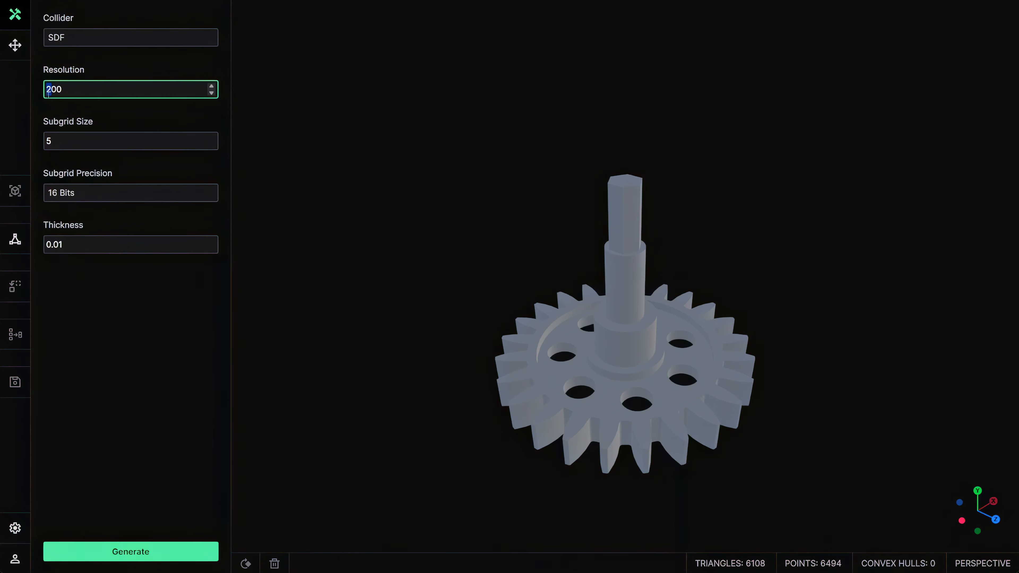
{"action": "type", "text": "4"}
{"action": "left_click", "coordinate": [59, 246]}
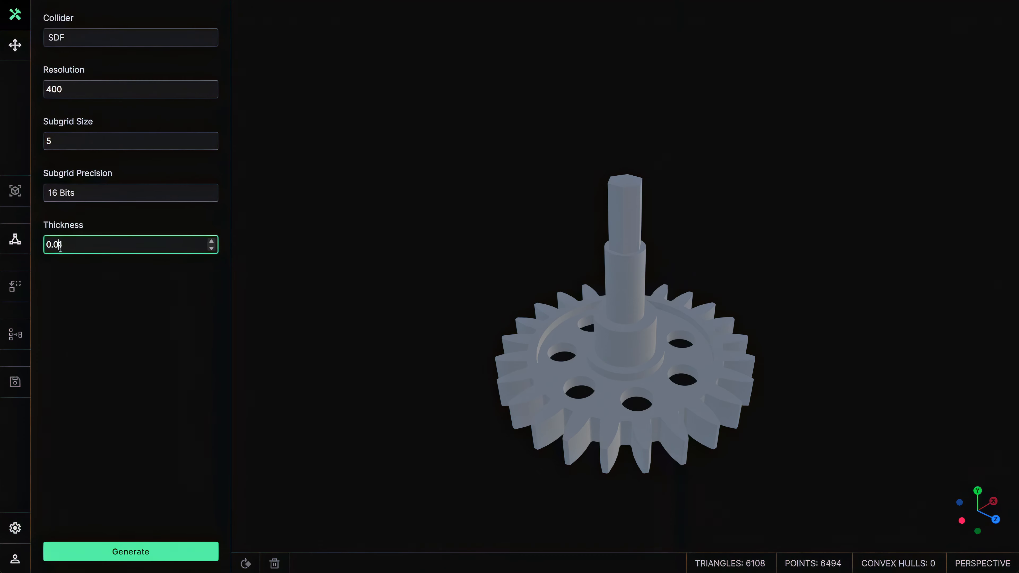
{"action": "type", "text": "02"}
- Generate the SDF collider for Gear 1 and save it back to the model
{"action": "left_click", "coordinate": [130, 551]}
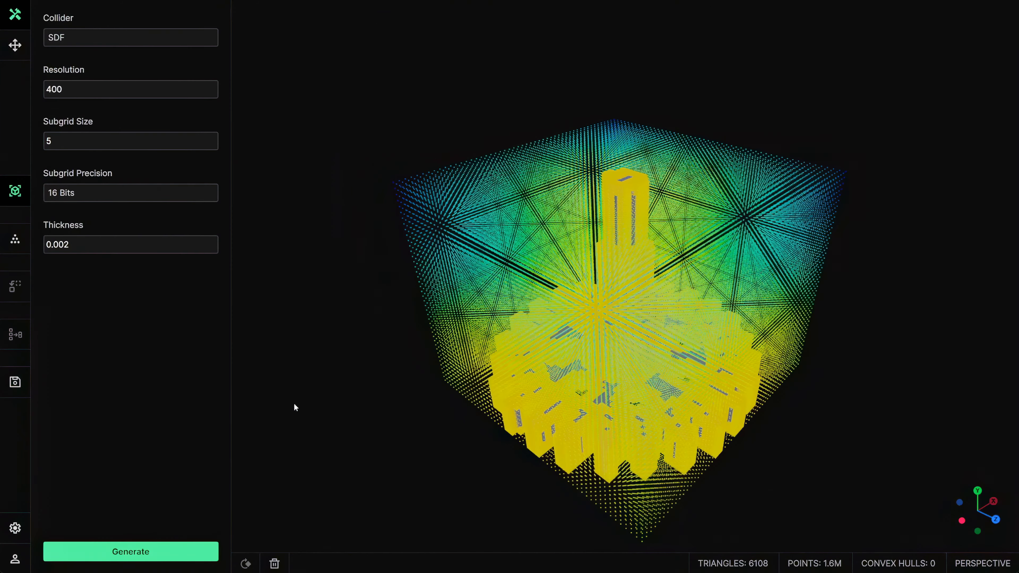
{"action": "left_click_drag", "start_coordinate": [415, 384], "coordinate": [411, 363]}
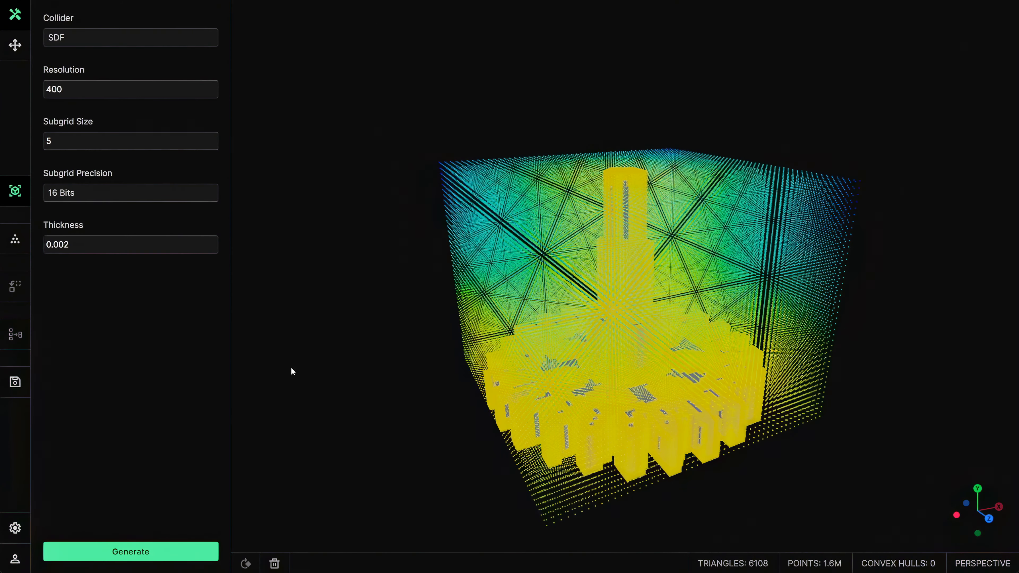
{"action": "left_click", "coordinate": [14, 386]}
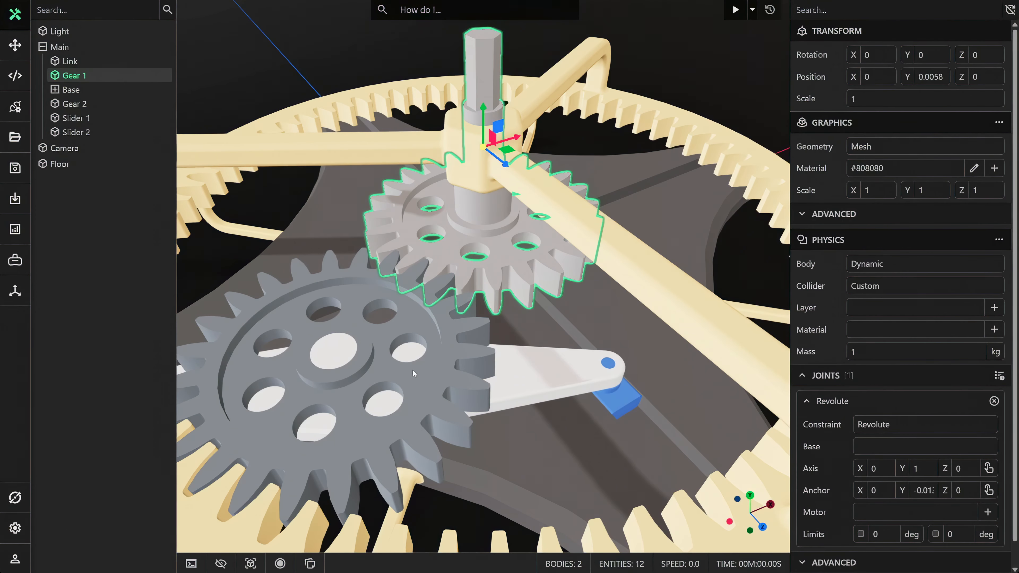
- Add a dynamic physics body to Gear 2 and give it a revolute joint
{"action": "left_click", "coordinate": [420, 378]}
{"action": "left_click", "coordinate": [822, 243]}
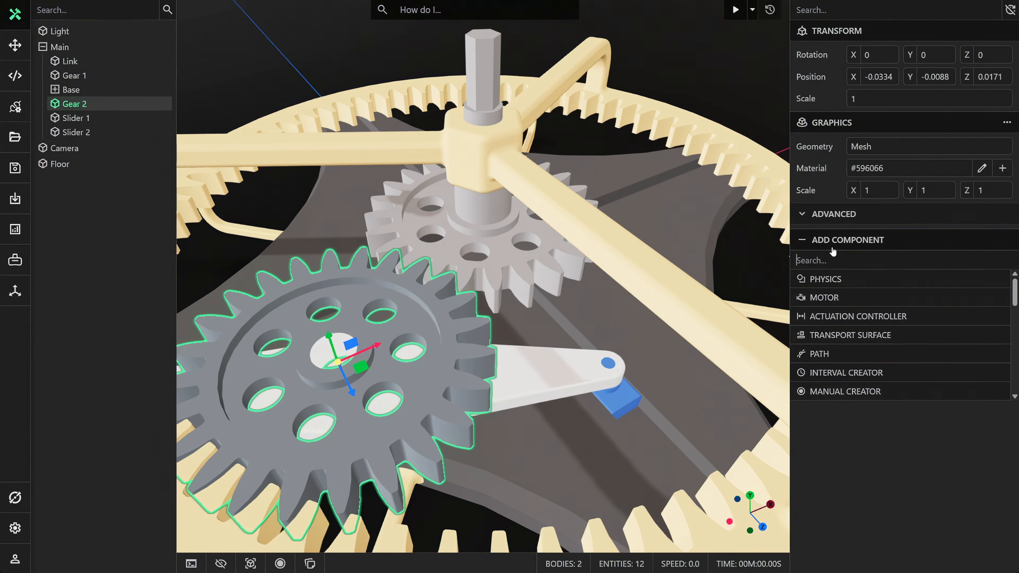
{"action": "left_click", "coordinate": [840, 281]}
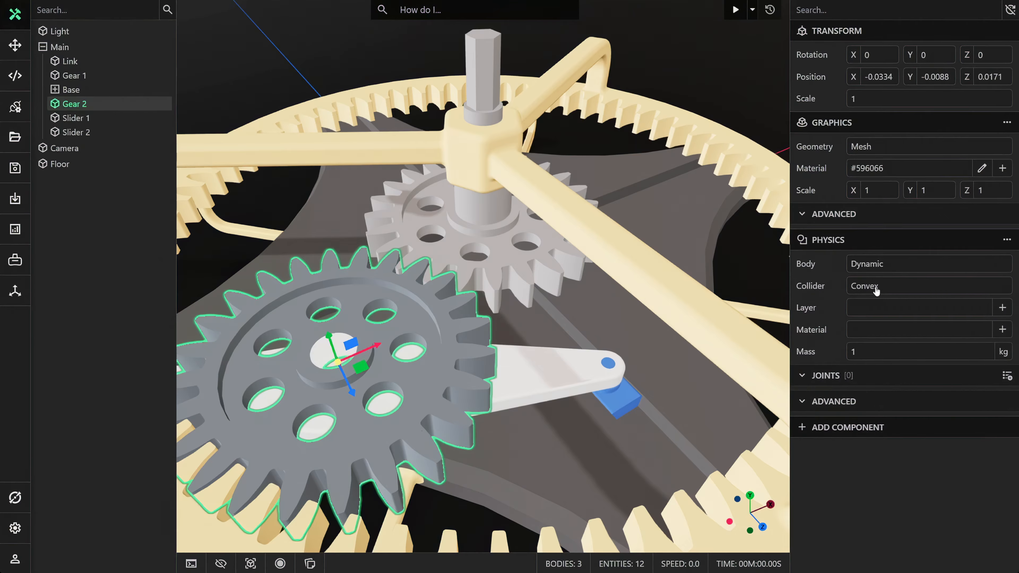
{"action": "left_click", "coordinate": [1007, 376]}
{"action": "left_click", "coordinate": [920, 400]}
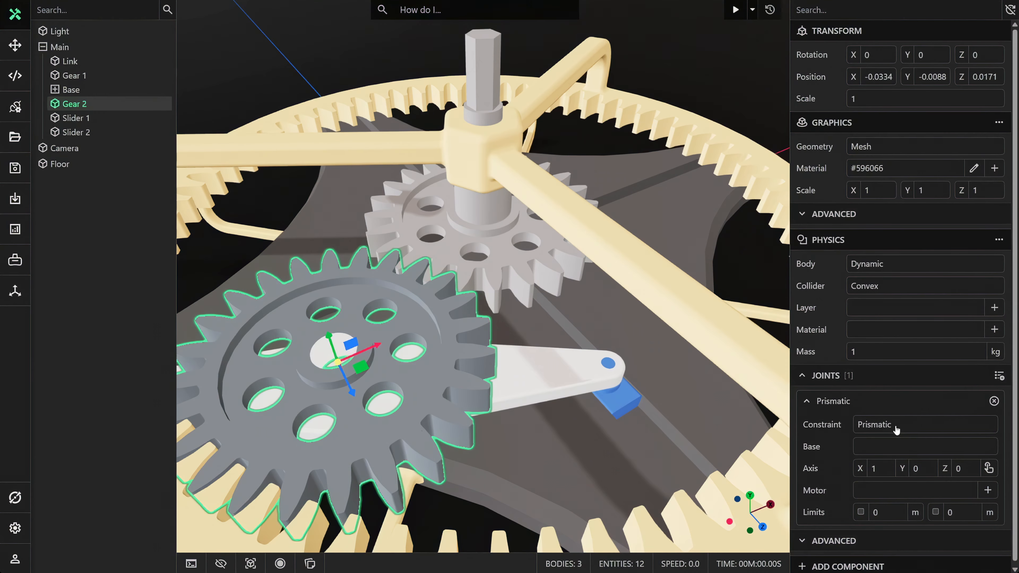
{"action": "left_click", "coordinate": [893, 426]}
{"action": "left_click", "coordinate": [889, 462]}
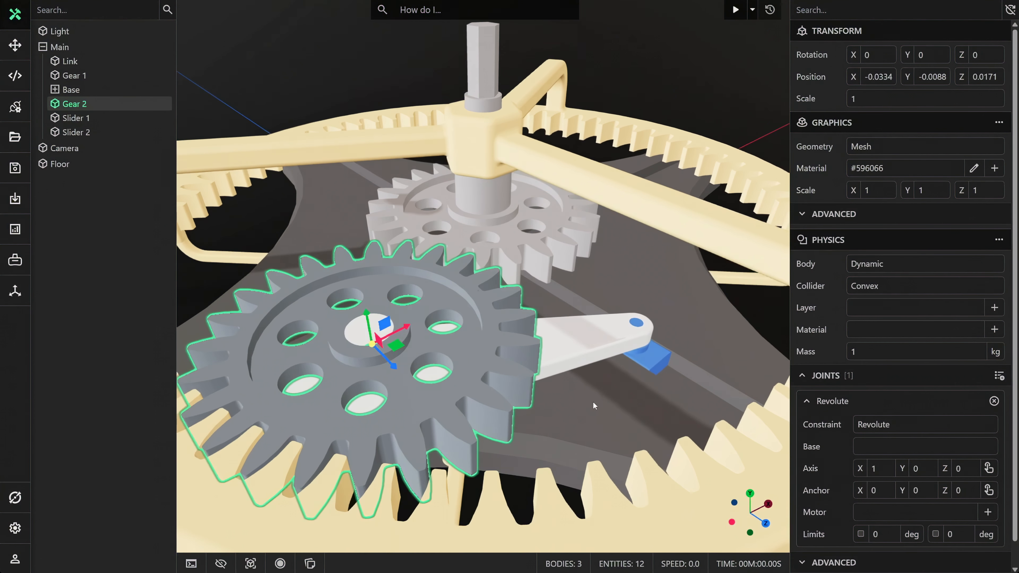
- Pick the circular edge of Gear 2's central hub to define its revolute joint's Y axis and anchor
{"action": "left_click", "coordinate": [989, 468]}
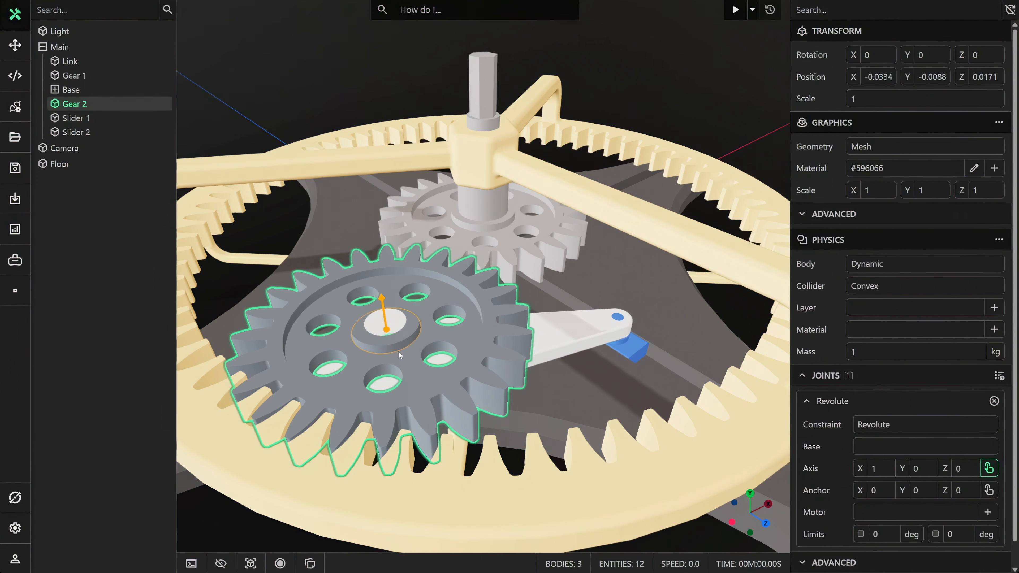
{"action": "left_click", "coordinate": [398, 351]}
{"action": "left_click", "coordinate": [397, 354]}
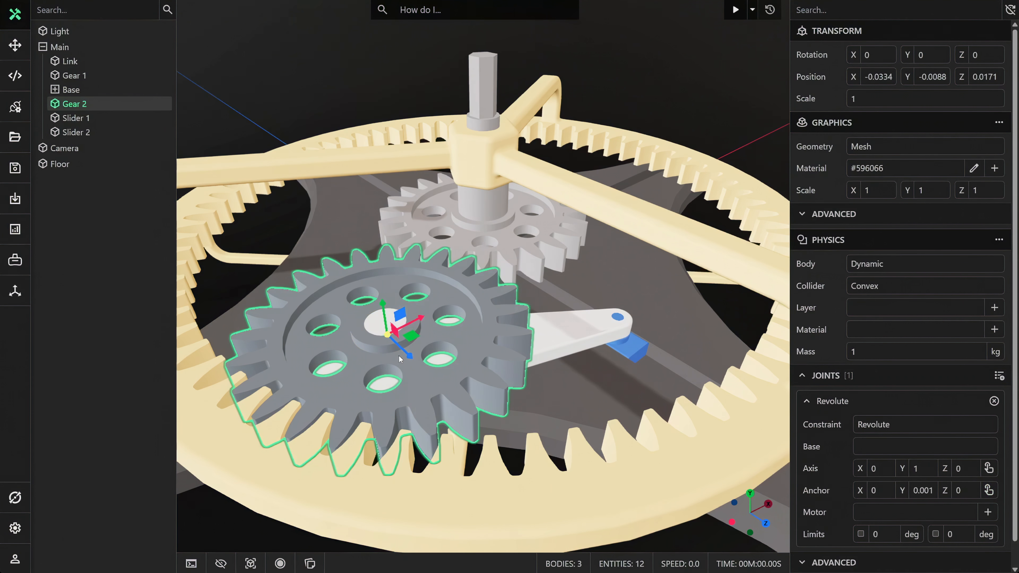
- Switch Gear 2's collider to Custom and configure it as SDF with a resolution of 400 and a thickness of 0.002
{"action": "left_click", "coordinate": [870, 289]}
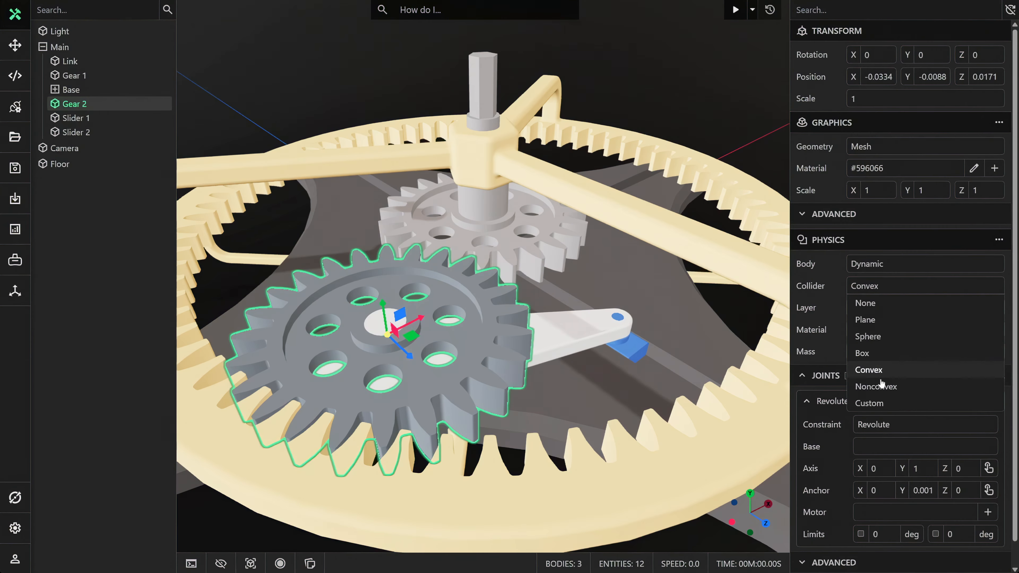
{"action": "left_click", "coordinate": [869, 403]}
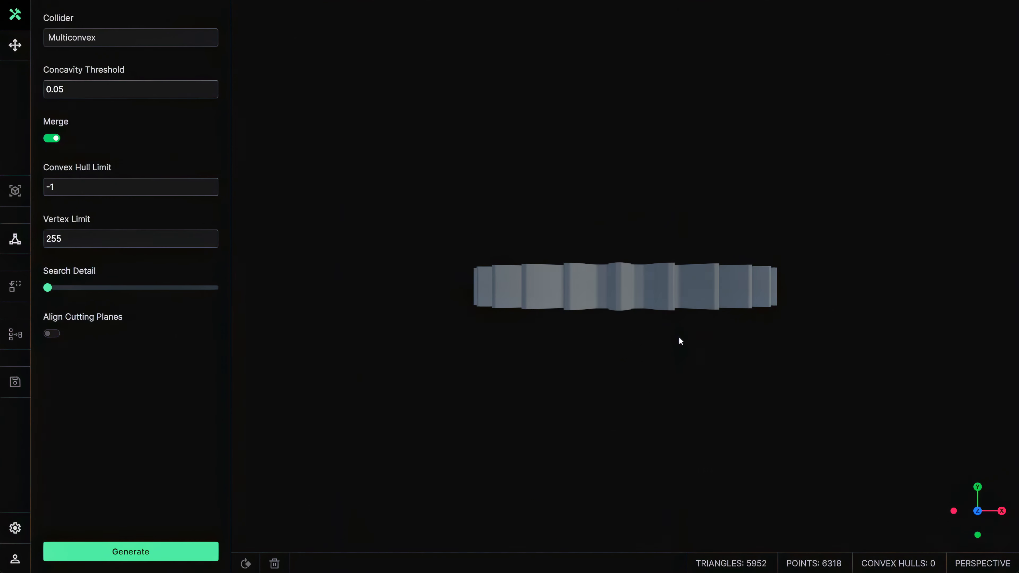
{"action": "left_click_drag", "start_coordinate": [679, 338], "coordinate": [708, 393]}
{"action": "left_click", "coordinate": [115, 39]}
{"action": "left_click", "coordinate": [76, 74]}
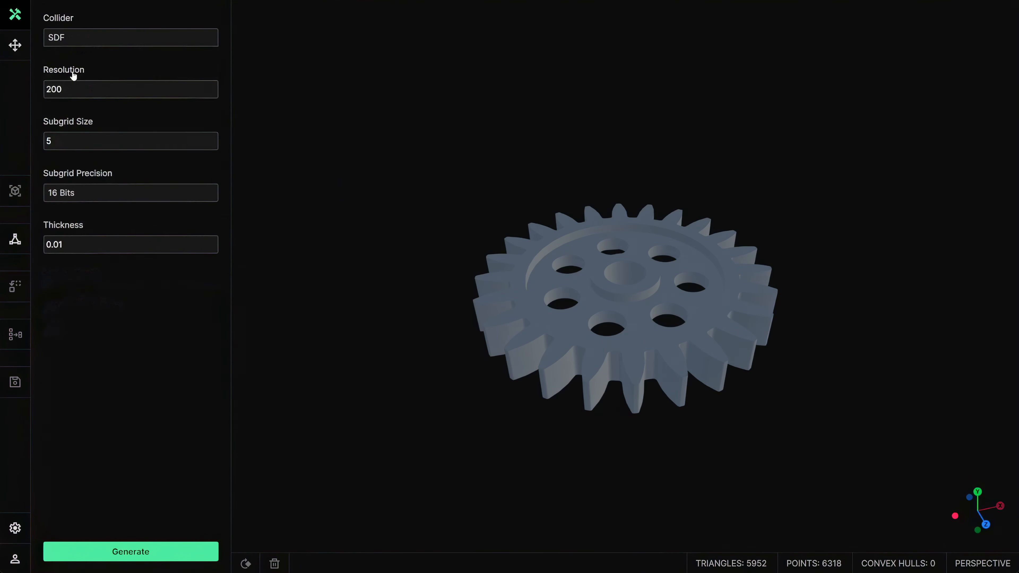
{"action": "left_click_drag", "start_coordinate": [53, 91], "coordinate": [42, 96]}
{"action": "type", "text": "4"}
{"action": "left_click", "coordinate": [60, 249]}
{"action": "key", "text": "BackSpace"}
{"action": "type", "text": "02"}
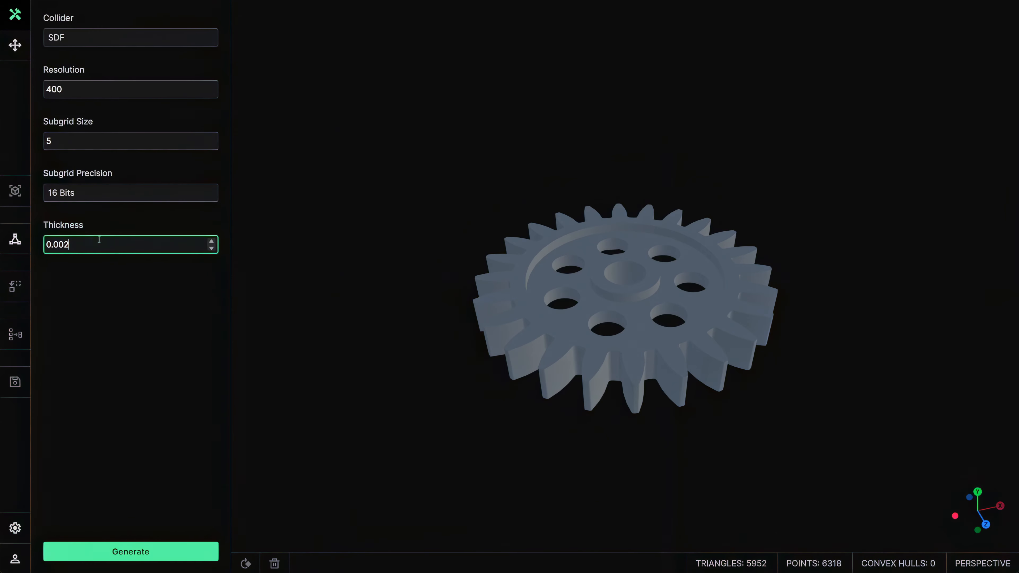
- Generate the SDF collider for Gear 2 and save it back to the model
{"action": "left_click", "coordinate": [141, 550]}
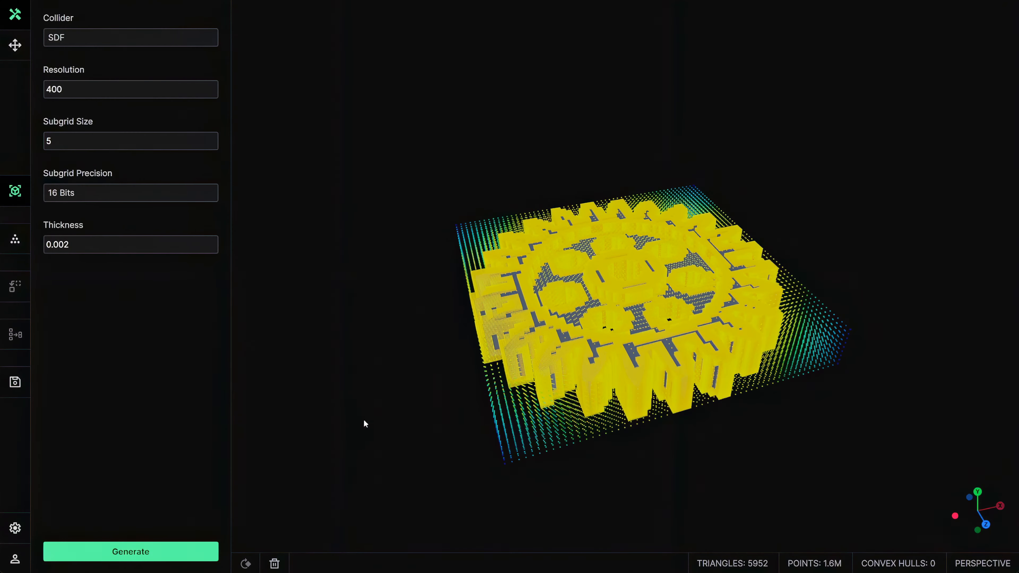
{"action": "left_click_drag", "start_coordinate": [449, 355], "coordinate": [463, 374]}
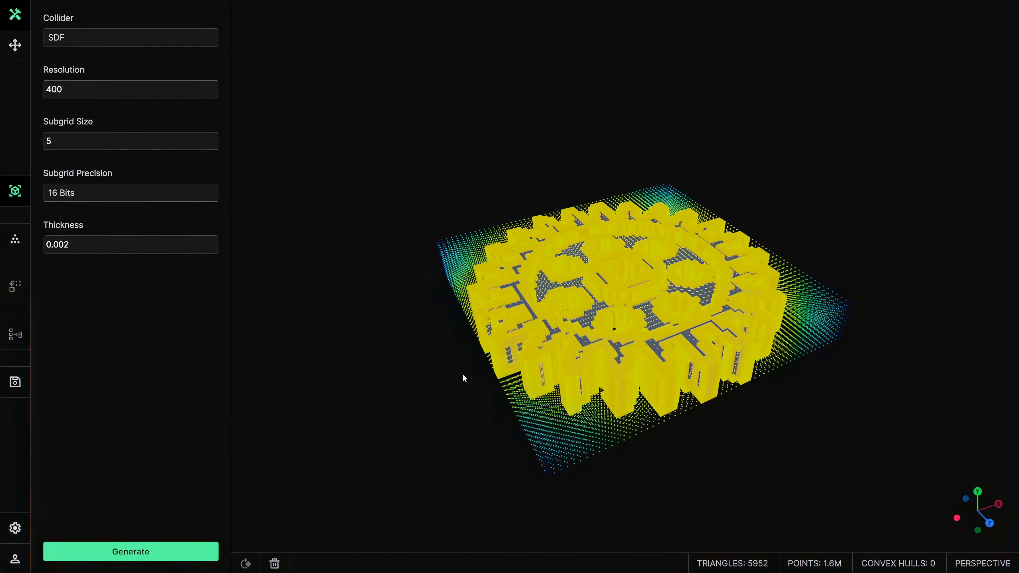
{"action": "left_click", "coordinate": [18, 200]}
{"action": "left_click", "coordinate": [18, 200]}
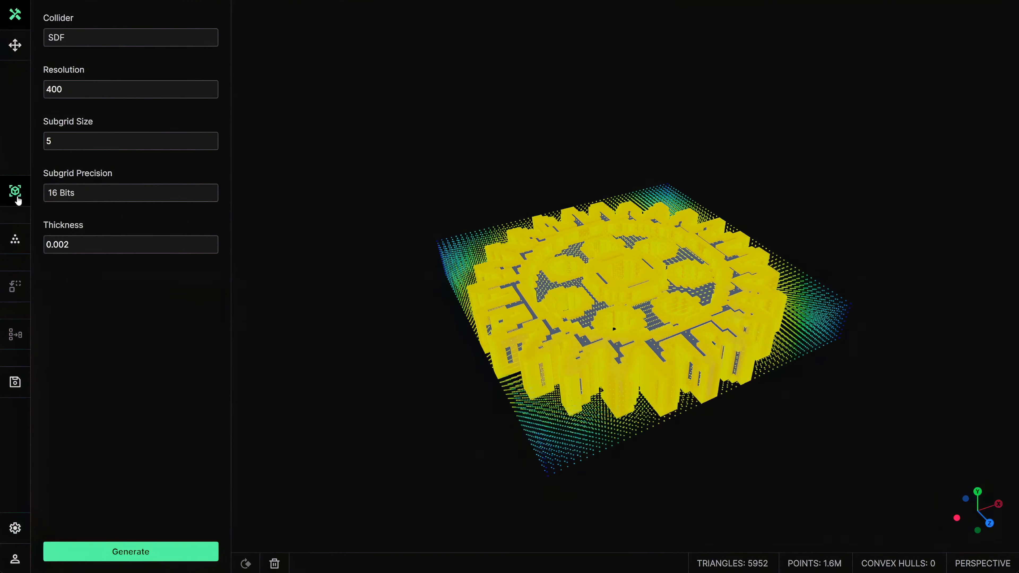
{"action": "left_click", "coordinate": [21, 378]}
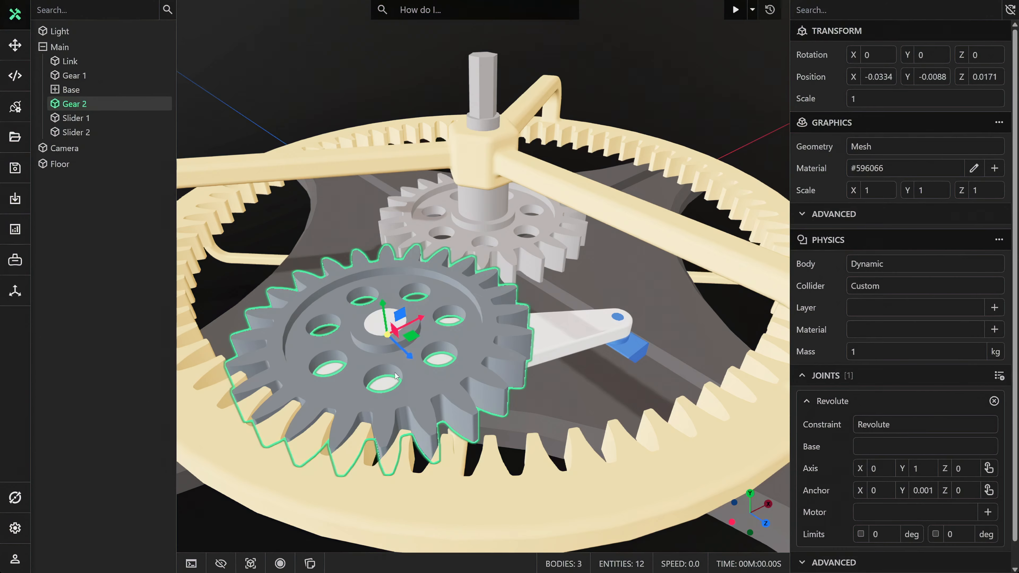
- Add a dynamic physics body to the Link and set its collider to None
{"action": "middle_click_drag", "start_coordinate": [395, 376], "coordinate": [347, 391]}
{"action": "scroll", "coordinate": [347, 391], "scroll_direction": "down", "scroll_amount": 3}
{"action": "key", "text": "f"}
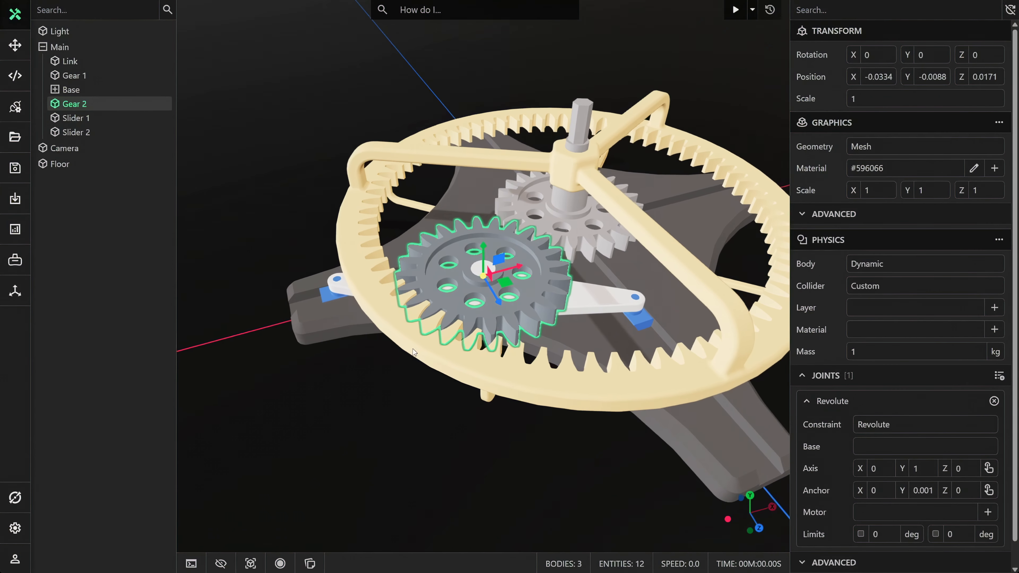
{"action": "left_click", "coordinate": [638, 318]}
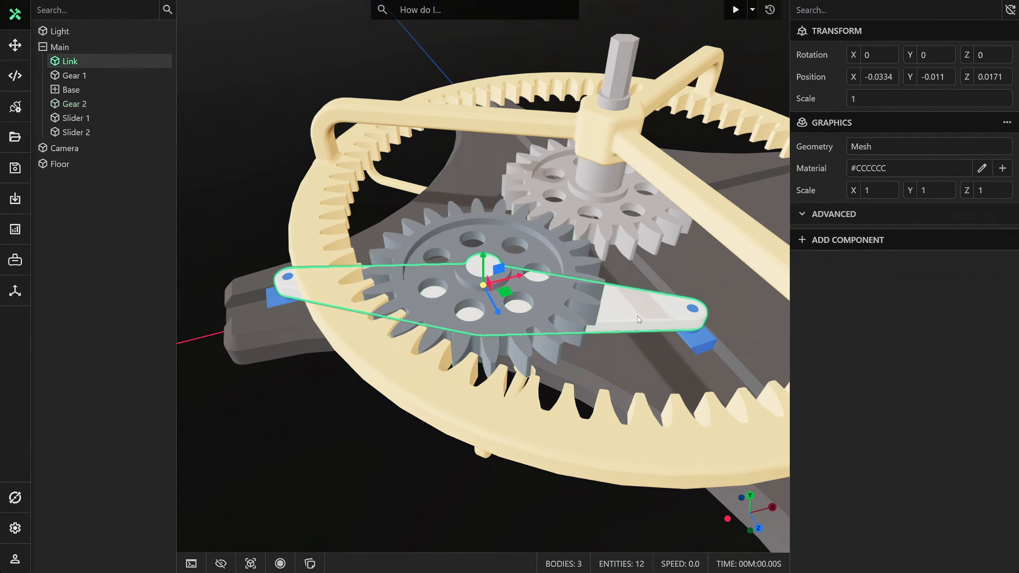
{"action": "left_click", "coordinate": [846, 243]}
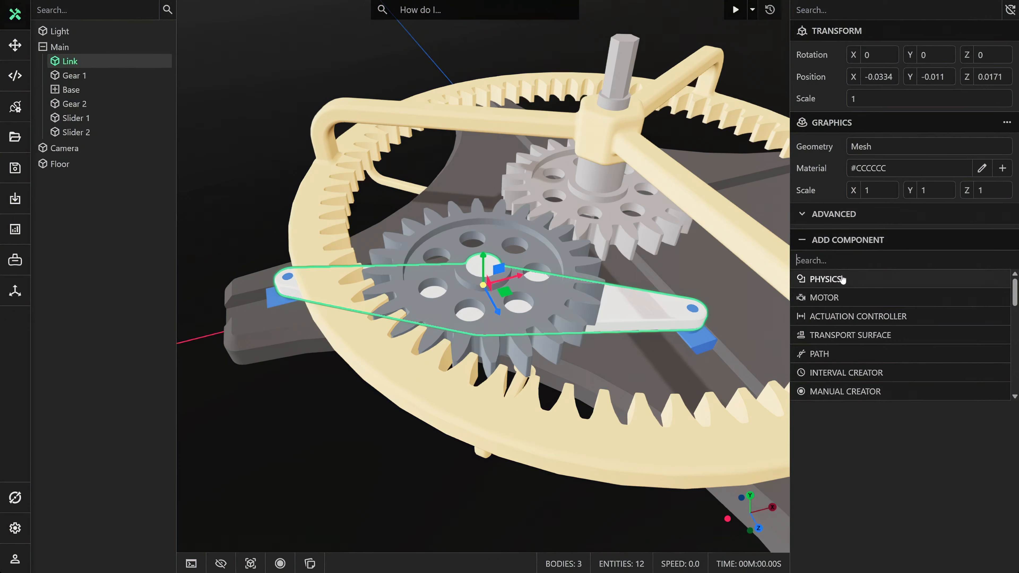
{"action": "left_click", "coordinate": [842, 278]}
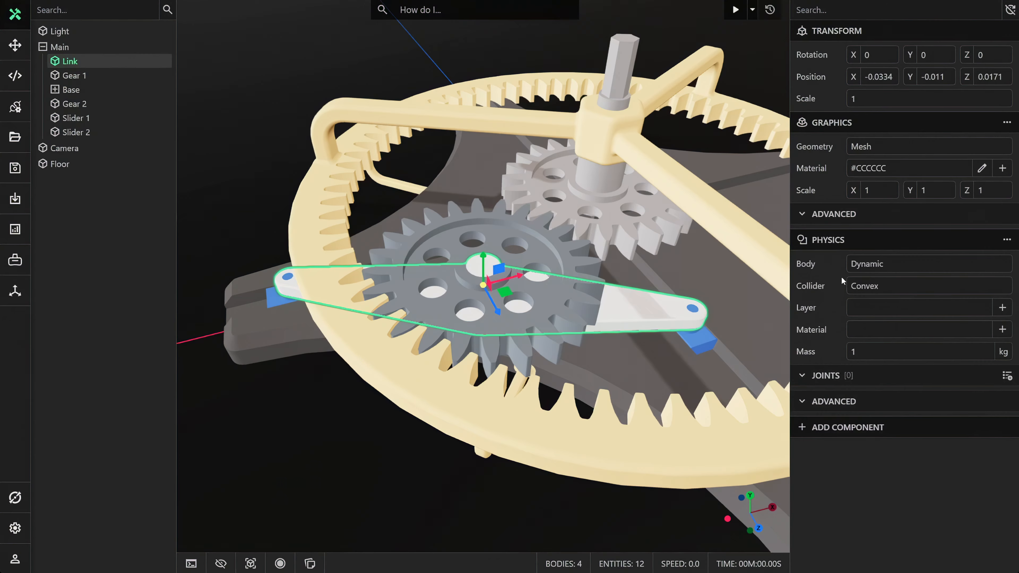
{"action": "left_click", "coordinate": [864, 287]}
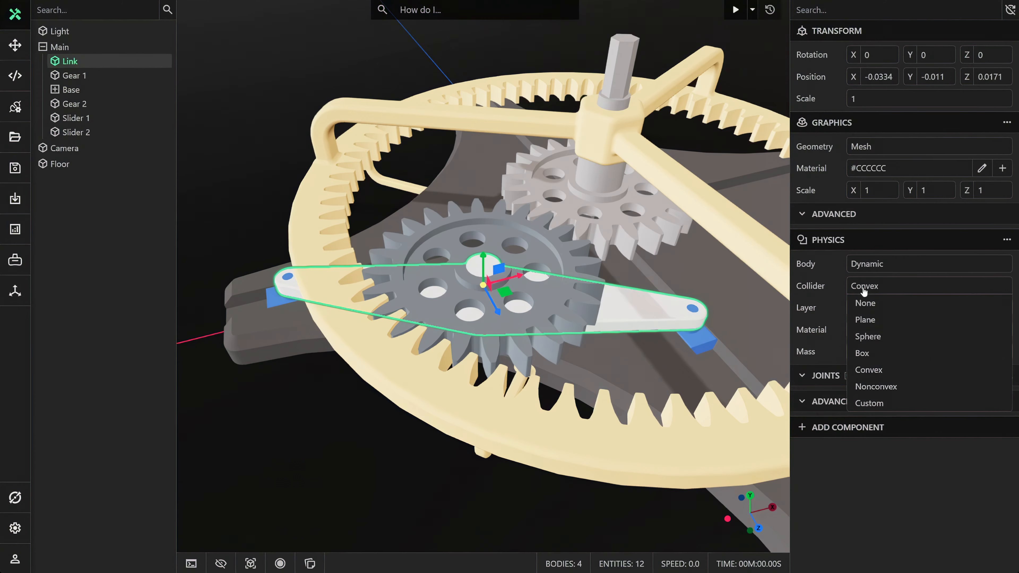
{"action": "left_click", "coordinate": [866, 303]}
- Add two joints to the Link and set the first one's constraint to Revolute
{"action": "left_click", "coordinate": [1007, 331]}
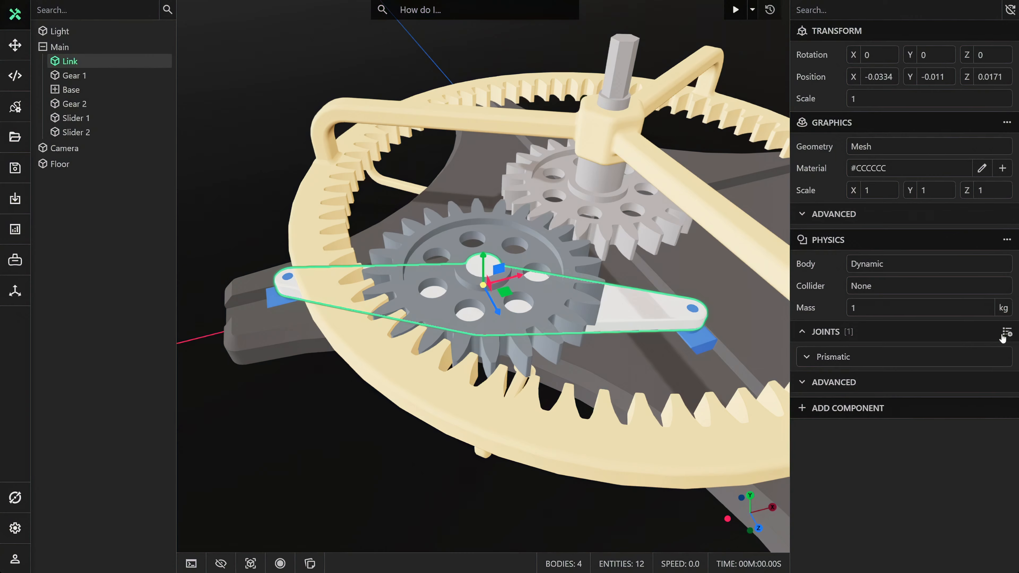
{"action": "left_click", "coordinate": [1004, 332]}
{"action": "left_click", "coordinate": [946, 357]}
{"action": "left_click", "coordinate": [897, 381]}
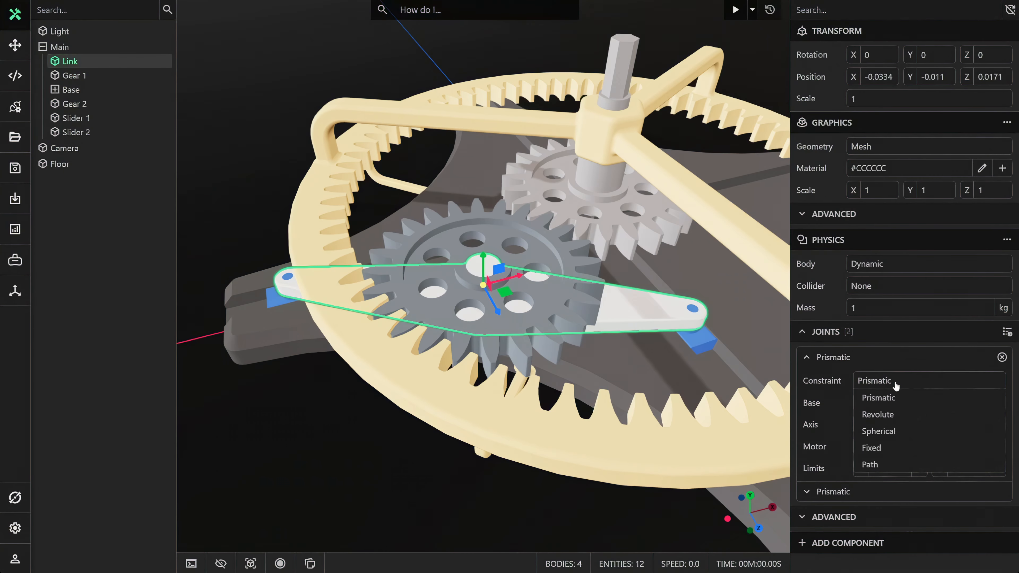
{"action": "left_click", "coordinate": [887, 414]}
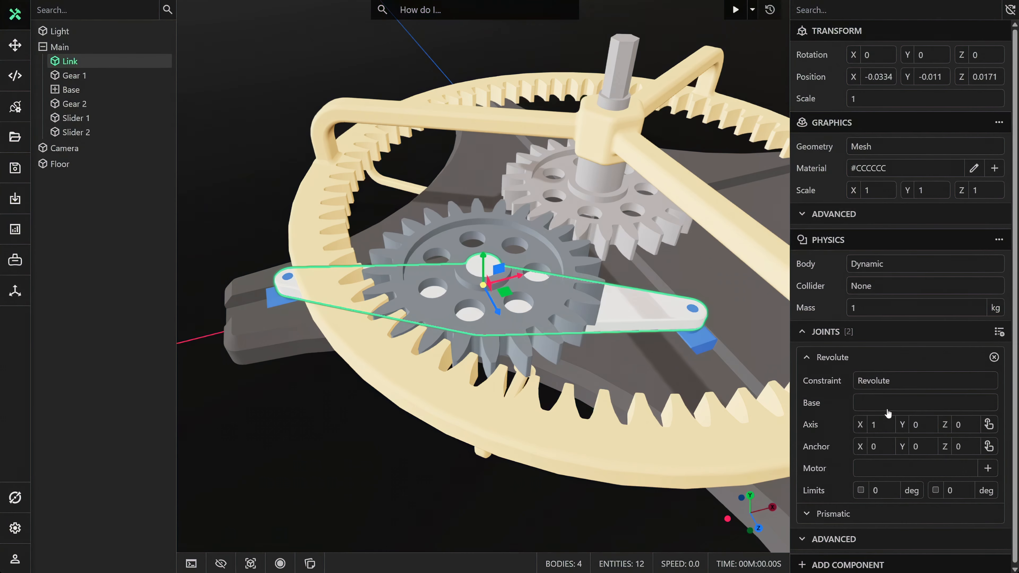
- Define the Link's first revolute joint with a Y axis and an anchor at the round pin of Slider 1
{"action": "left_click", "coordinate": [989, 425]}
{"action": "middle_click_drag", "start_coordinate": [306, 333], "coordinate": [455, 244]}
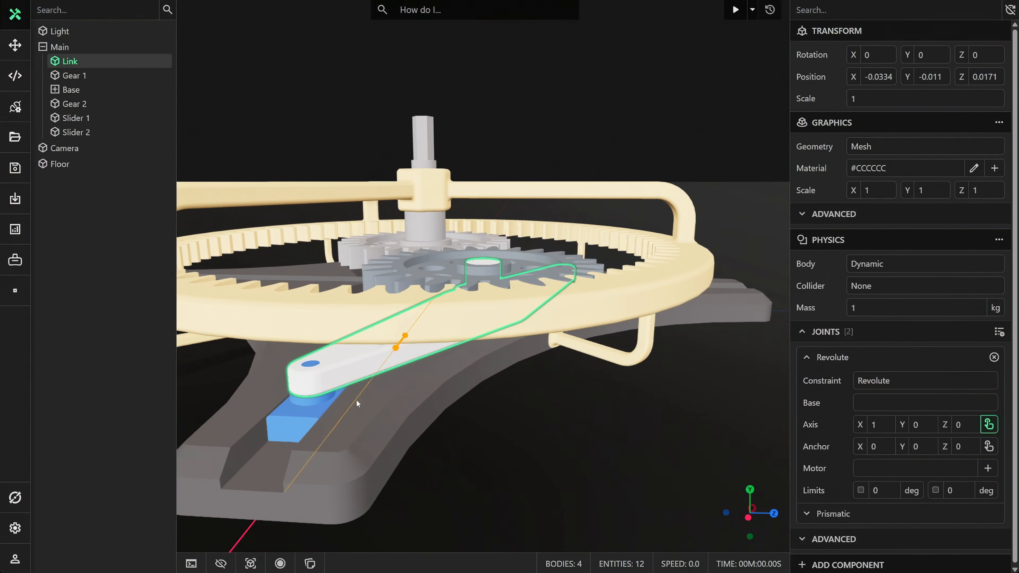
{"action": "left_click", "coordinate": [312, 408]}
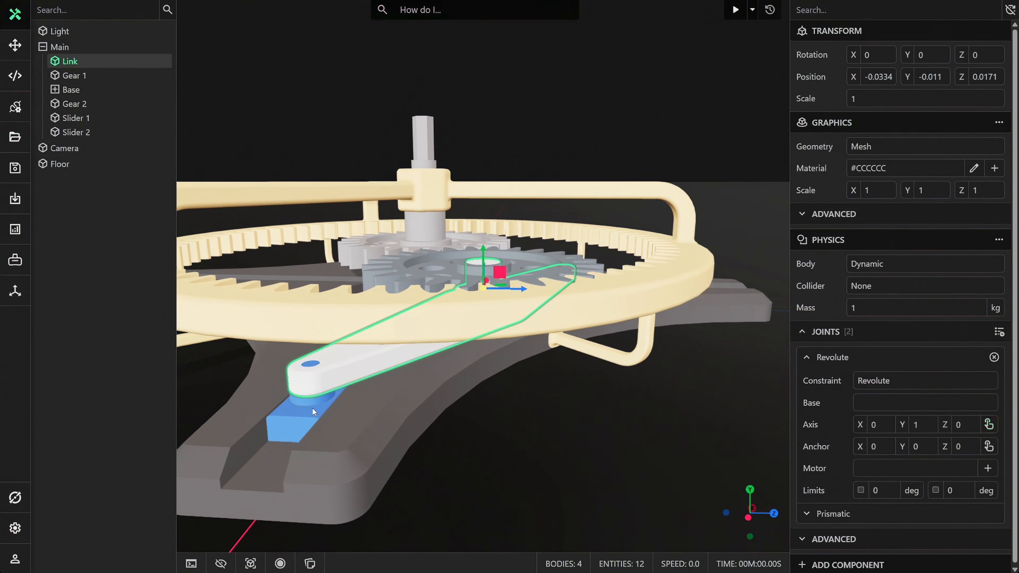
{"action": "left_click", "coordinate": [989, 446]}
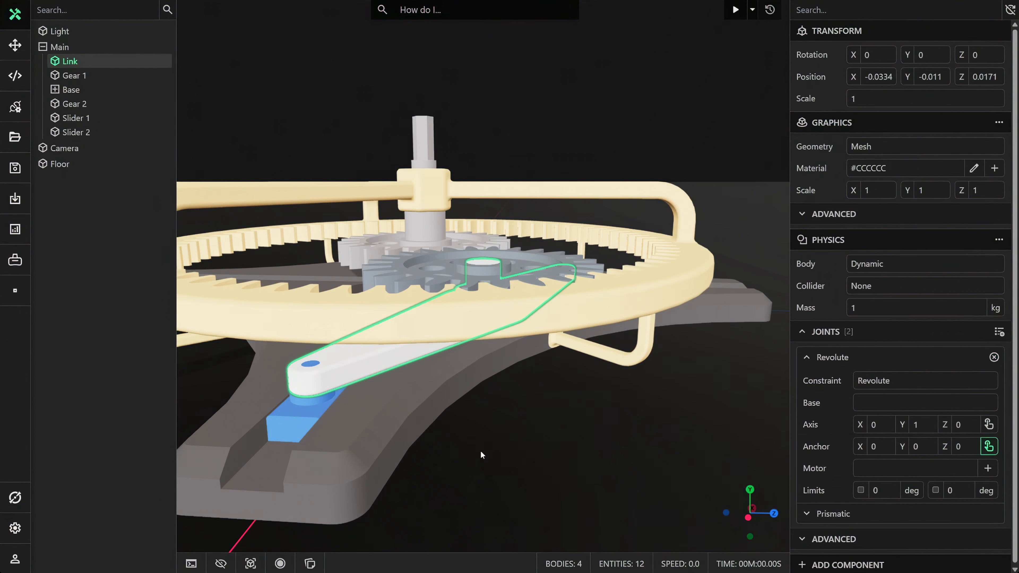
{"action": "left_click", "coordinate": [309, 411]}
- Set the Link's second joint to Revolute, with its Y axis and anchor picked on the slider pin at the opposite end
{"action": "left_click_drag", "start_coordinate": [595, 341], "coordinate": [730, 364]}
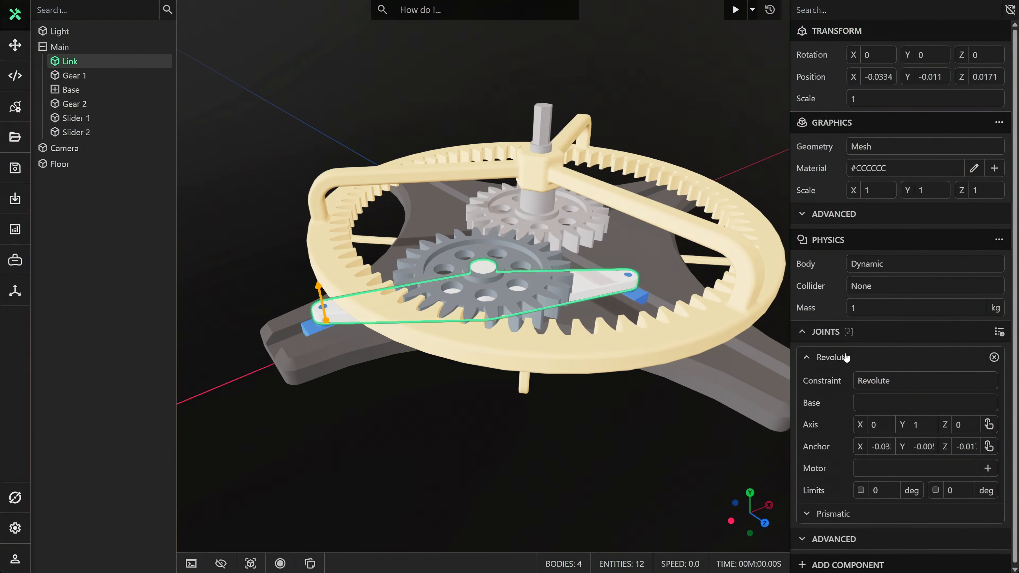
{"action": "left_click", "coordinate": [830, 358]}
{"action": "left_click", "coordinate": [865, 400]}
{"action": "left_click", "coordinate": [885, 435]}
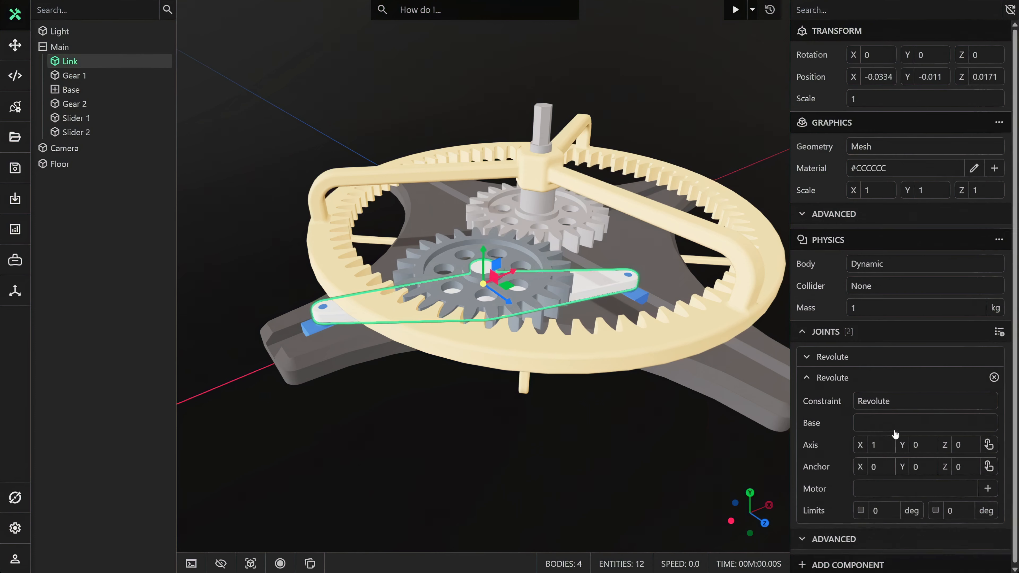
{"action": "left_click", "coordinate": [988, 445]}
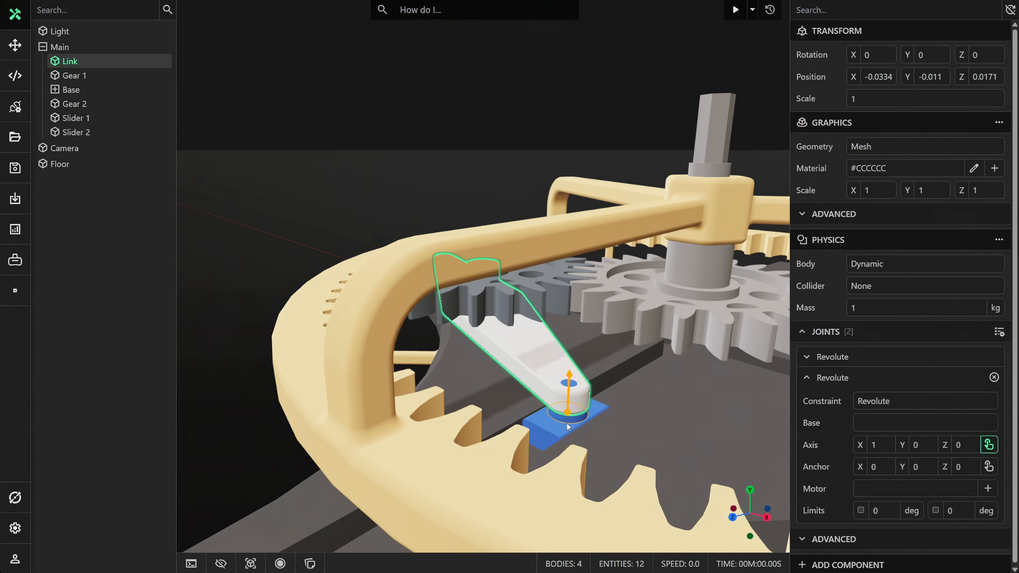
{"action": "left_click", "coordinate": [568, 424]}
{"action": "left_click", "coordinate": [989, 467]}
{"action": "left_click", "coordinate": [560, 419]}
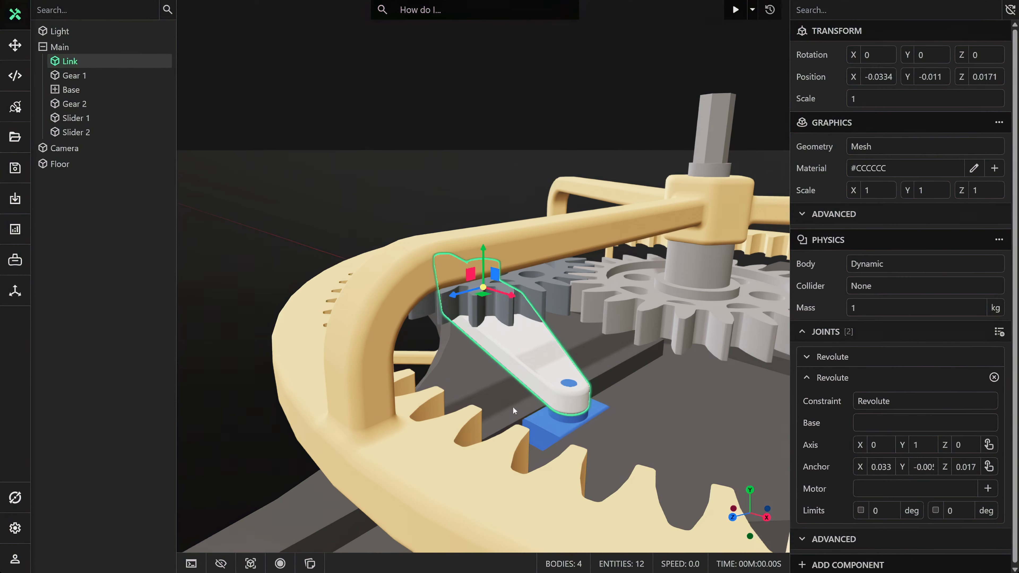
- Add a dynamic physics body to Slider 1 and set its collider to None
{"action": "middle_click_drag", "start_coordinate": [470, 375], "coordinate": [672, 417]}
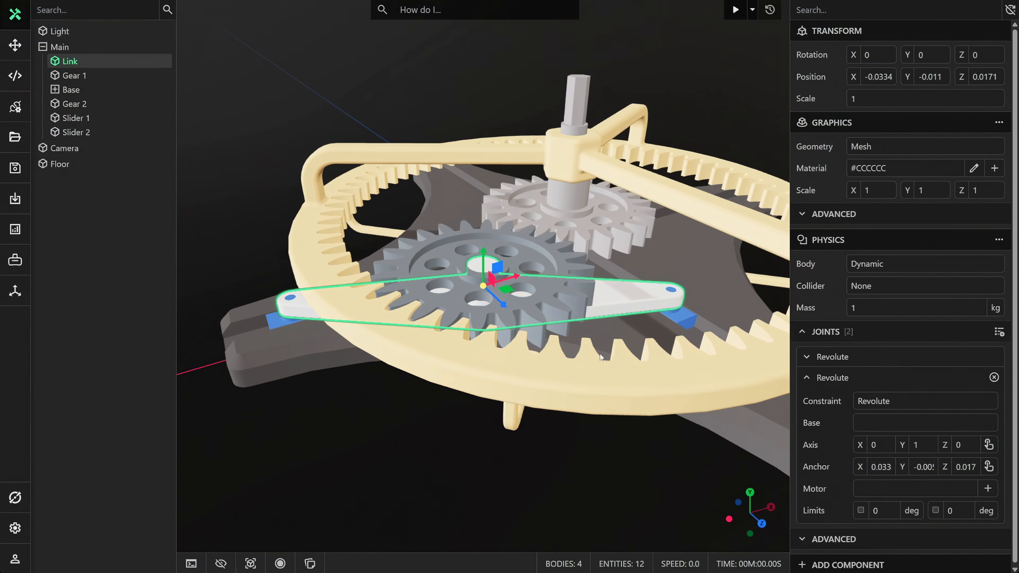
{"action": "middle_click_drag", "start_coordinate": [574, 335], "coordinate": [631, 285]}
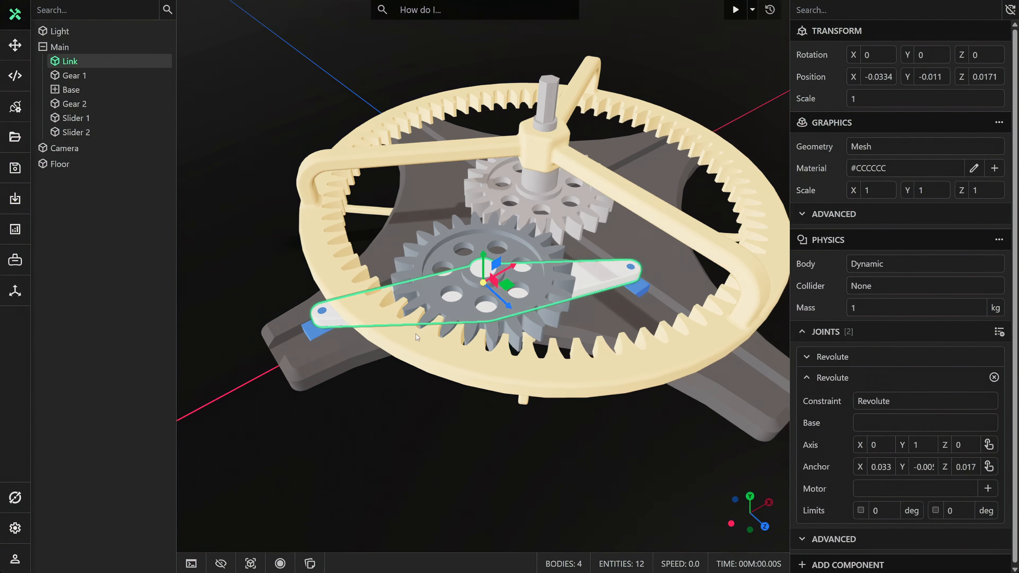
{"action": "left_click", "coordinate": [314, 338]}
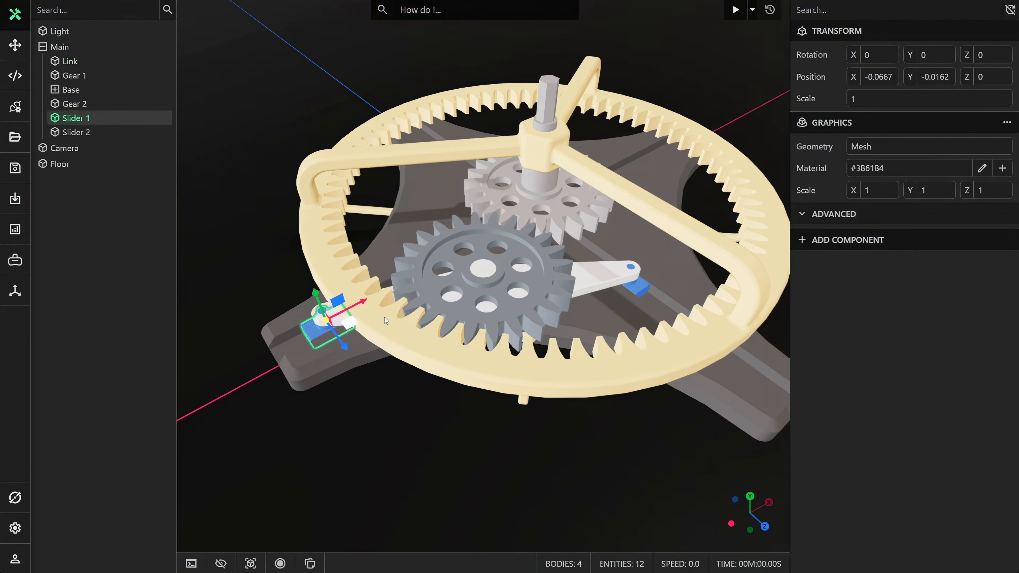
{"action": "left_click", "coordinate": [861, 241]}
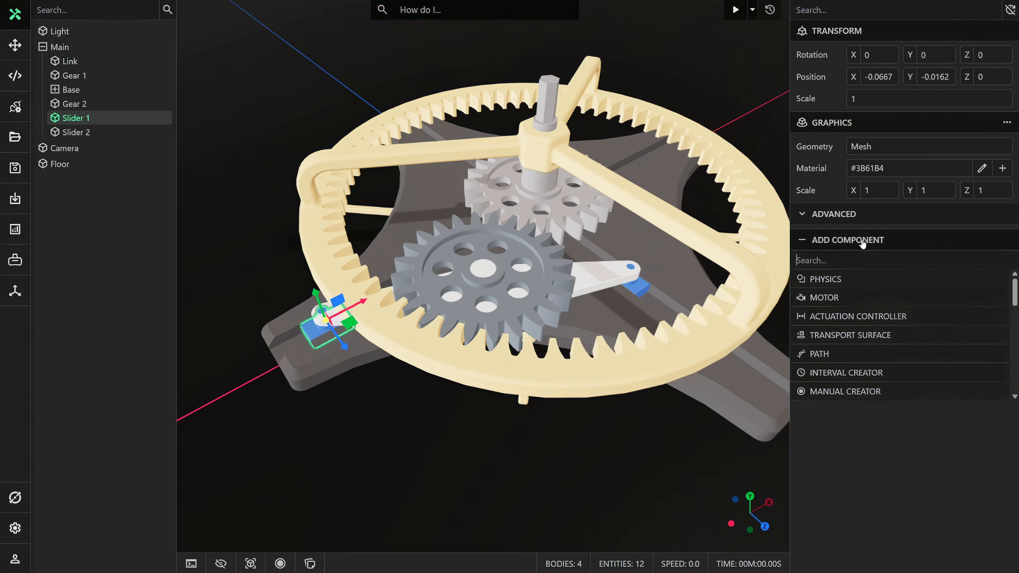
{"action": "left_click", "coordinate": [847, 276]}
{"action": "left_click", "coordinate": [858, 287]}
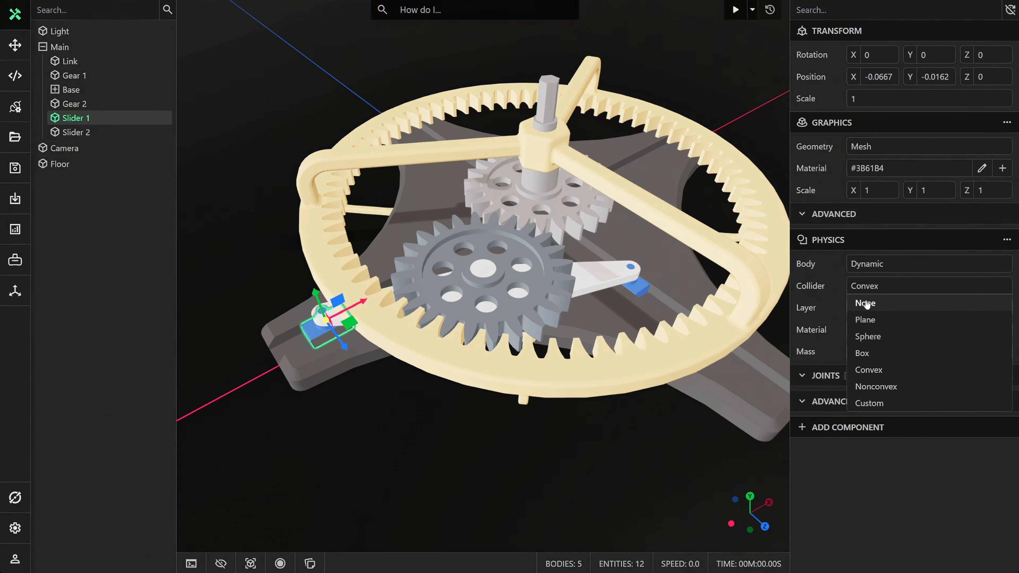
{"action": "left_click", "coordinate": [865, 303]}
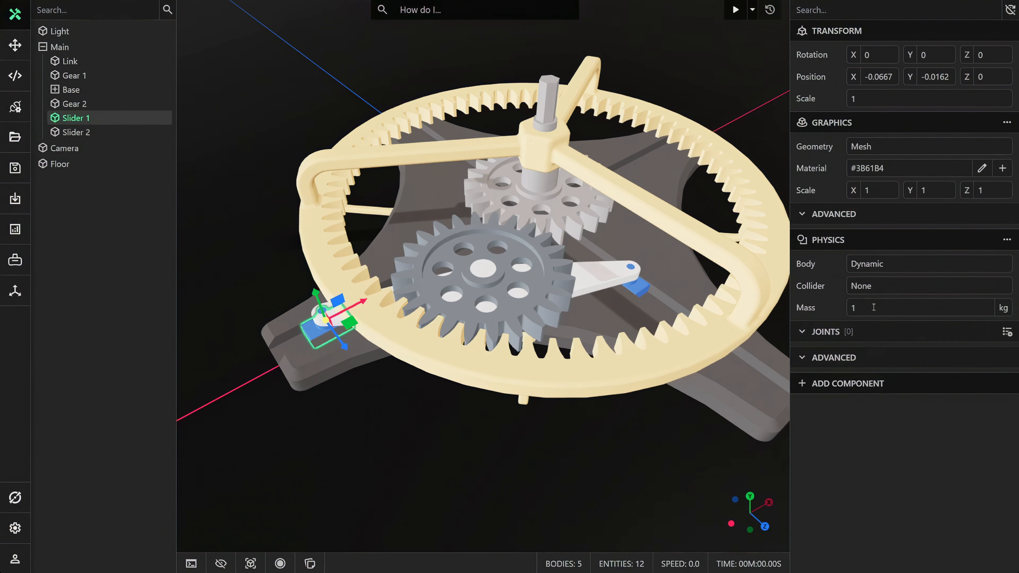
- Add a prismatic joint to Slider 1 with its axis picked along the slider's X direction
{"action": "left_click", "coordinate": [1007, 334]}
{"action": "left_click", "coordinate": [997, 424]}
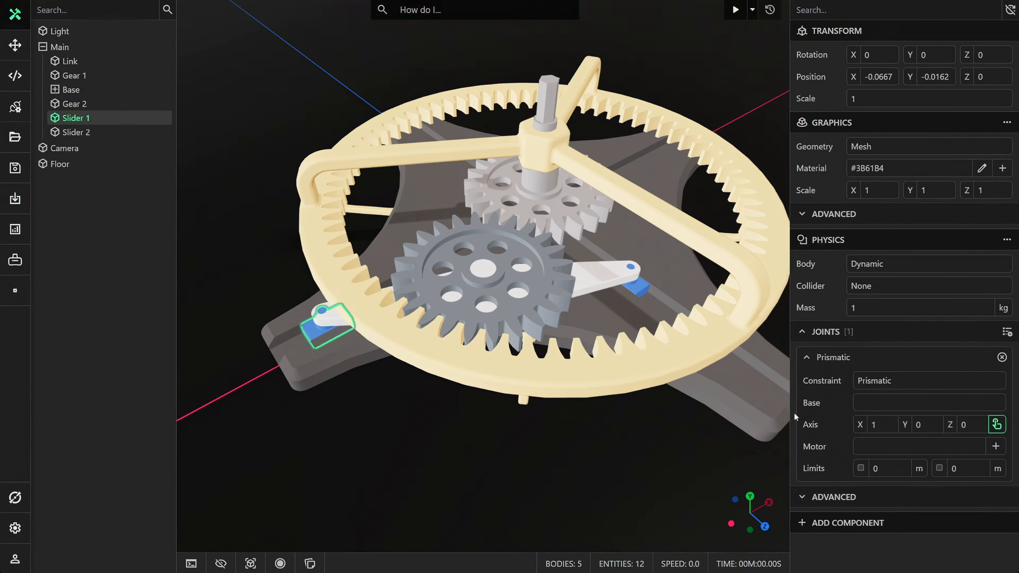
{"action": "left_click", "coordinate": [335, 330]}
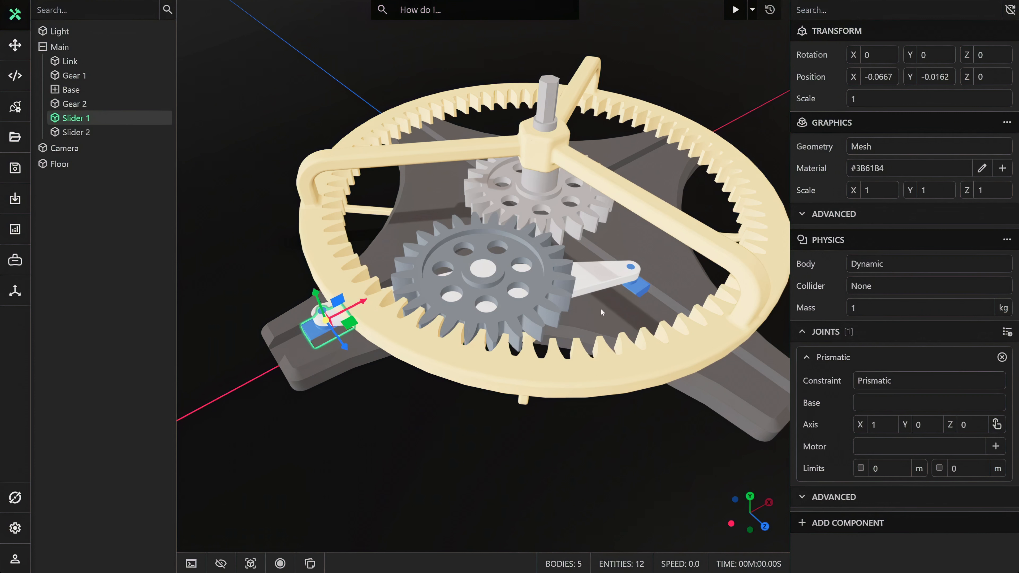
- Add a dynamic physics body to Slider 2 and set its collider to None
{"action": "left_click", "coordinate": [640, 294]}
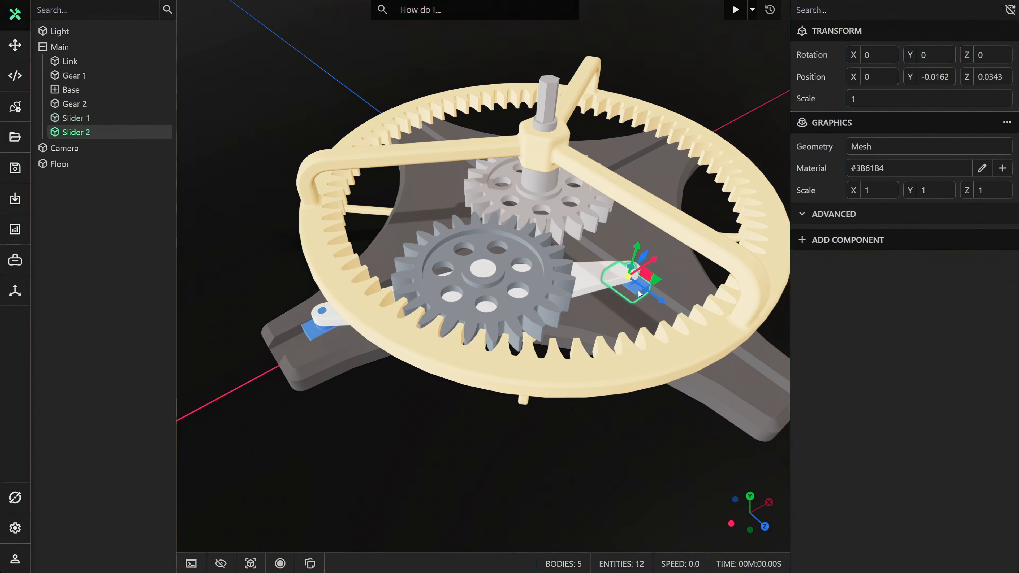
{"action": "left_click", "coordinate": [859, 246]}
{"action": "left_click", "coordinate": [844, 279]}
{"action": "left_click", "coordinate": [863, 289]}
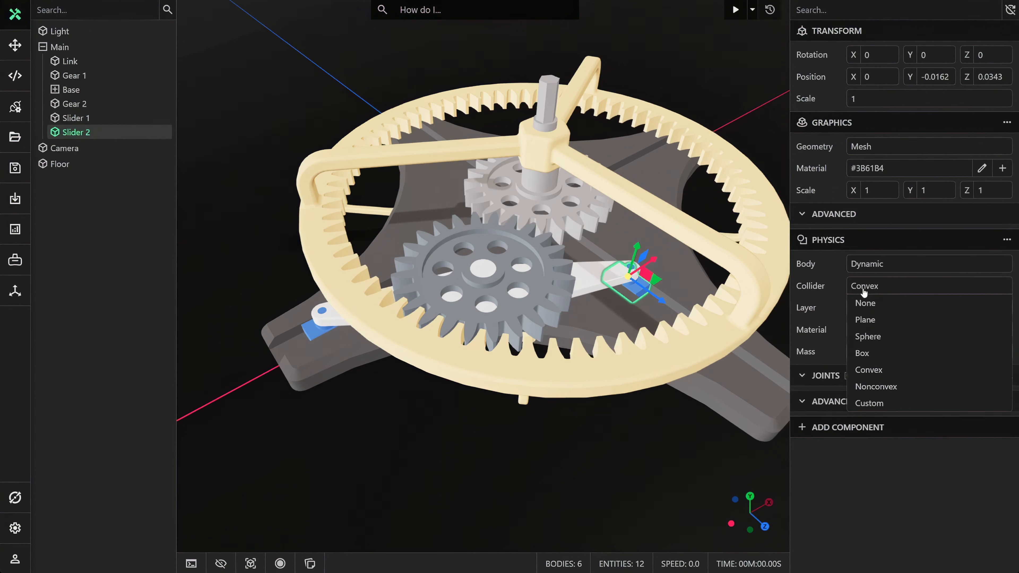
{"action": "left_click", "coordinate": [866, 301]}
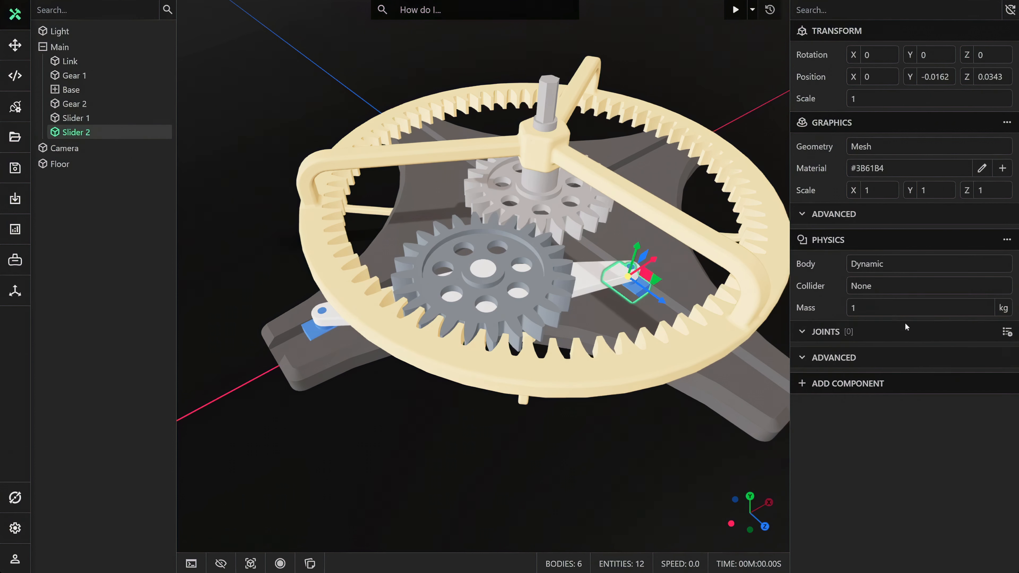
- Add a prismatic joint to Slider 2 with its axis picked along the slider's Z direction
{"action": "left_click", "coordinate": [1007, 332]}
{"action": "left_click", "coordinate": [935, 360]}
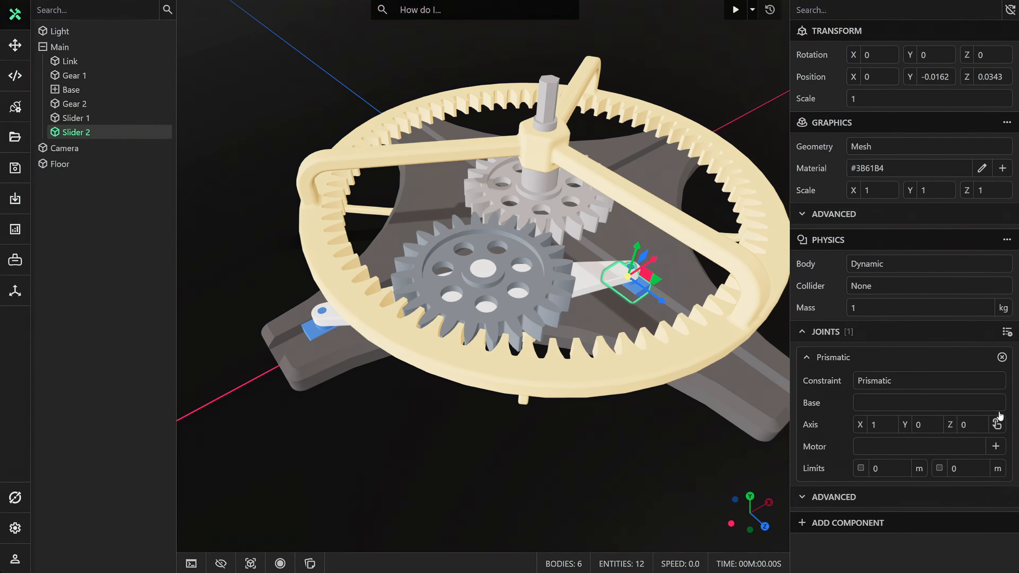
{"action": "left_click", "coordinate": [997, 424]}
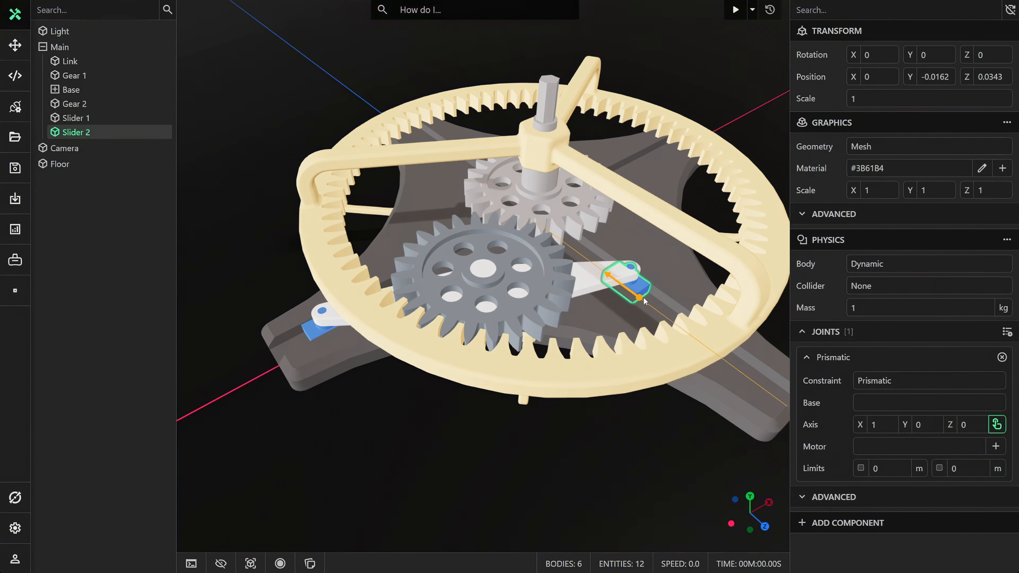
{"action": "left_click", "coordinate": [640, 298]}
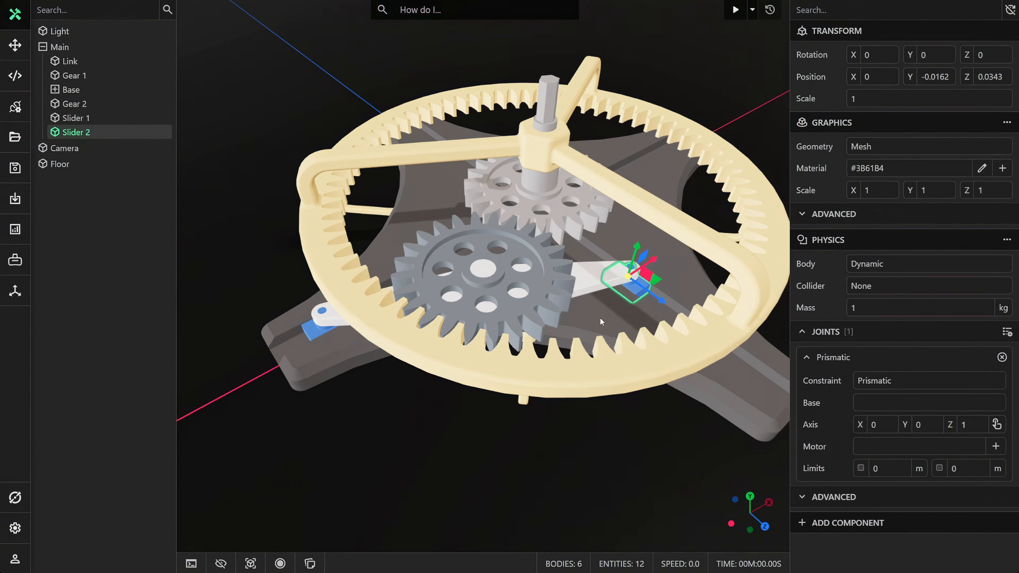
- Run the simulation, pull Slider 2 along its rail to test the prismatic joint, and reset back to editing
{"action": "middle_click_drag", "start_coordinate": [600, 319], "coordinate": [589, 315]}
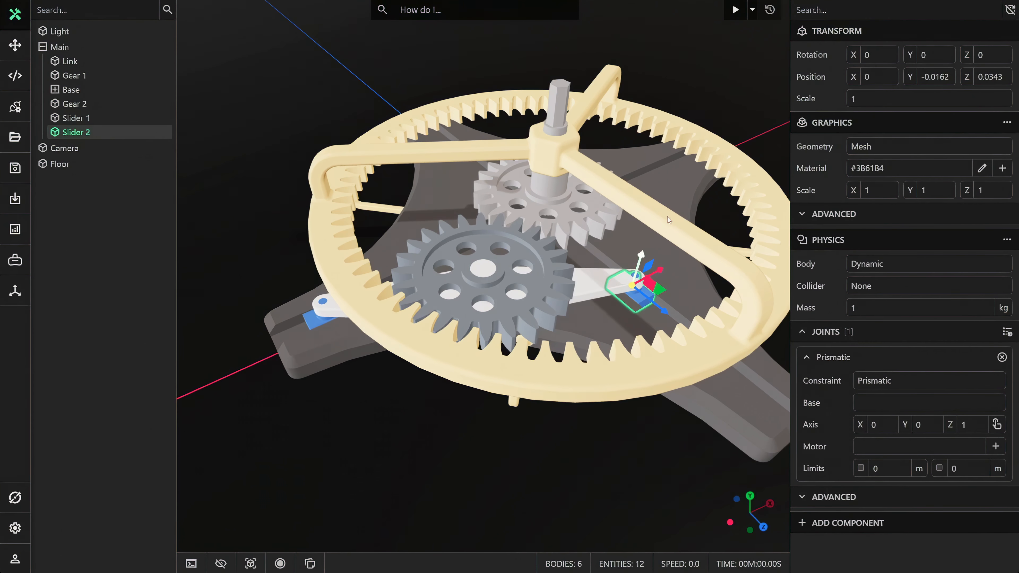
{"action": "left_click", "coordinate": [736, 11]}
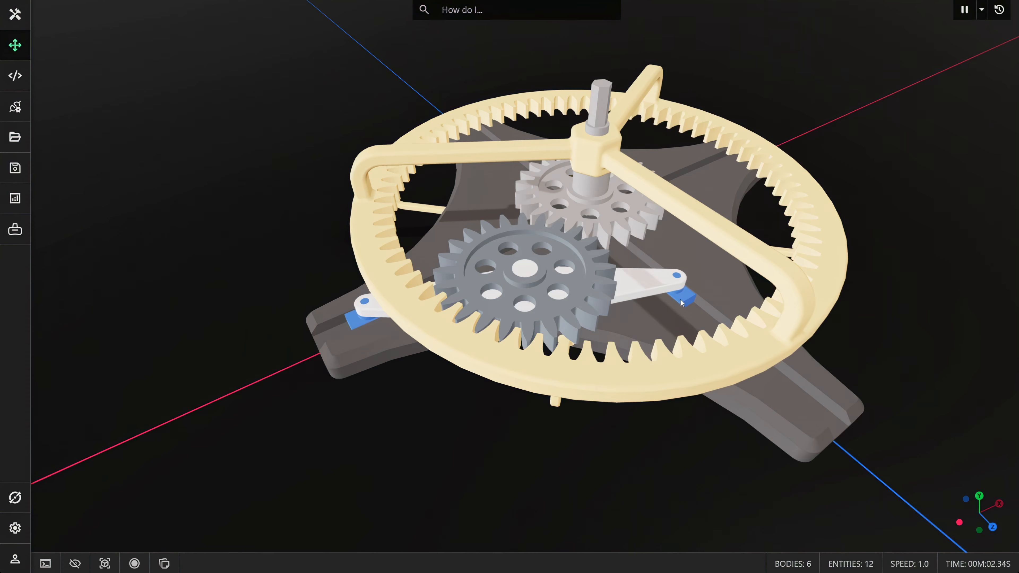
{"action": "left_click_drag", "start_coordinate": [682, 300], "coordinate": [709, 319]}
{"action": "left_click_drag", "start_coordinate": [659, 294], "coordinate": [705, 310]}
{"action": "left_click", "coordinate": [999, 10]}
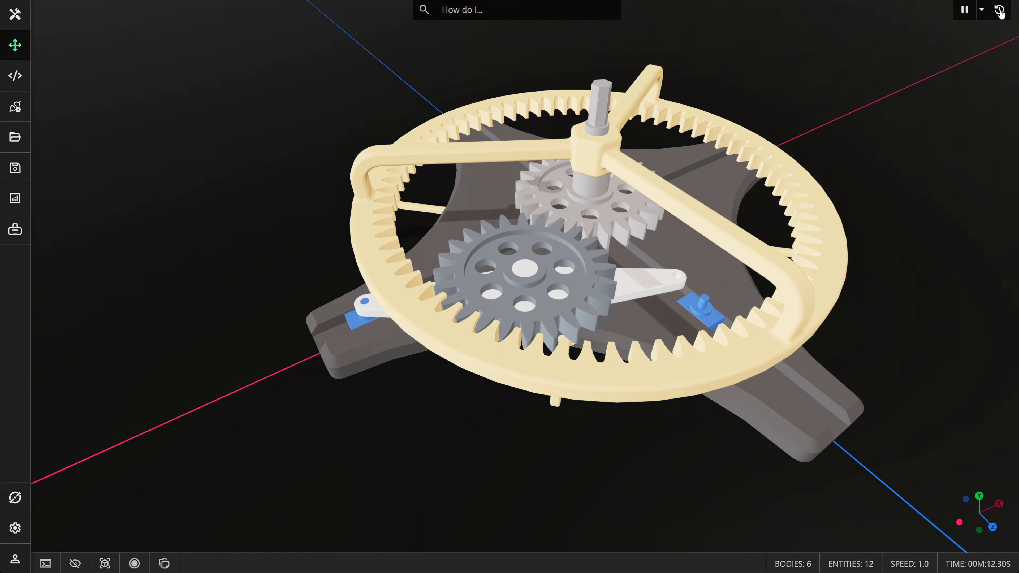
{"action": "left_click", "coordinate": [15, 14]}
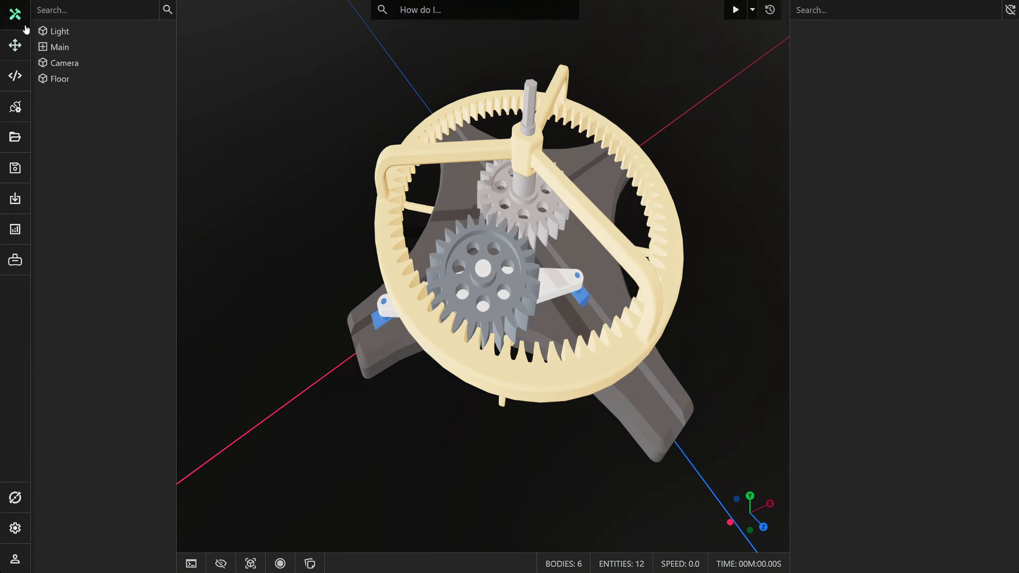
- Set the base of the Link's second revolute joint to Slider 2
{"action": "left_click", "coordinate": [625, 289]}
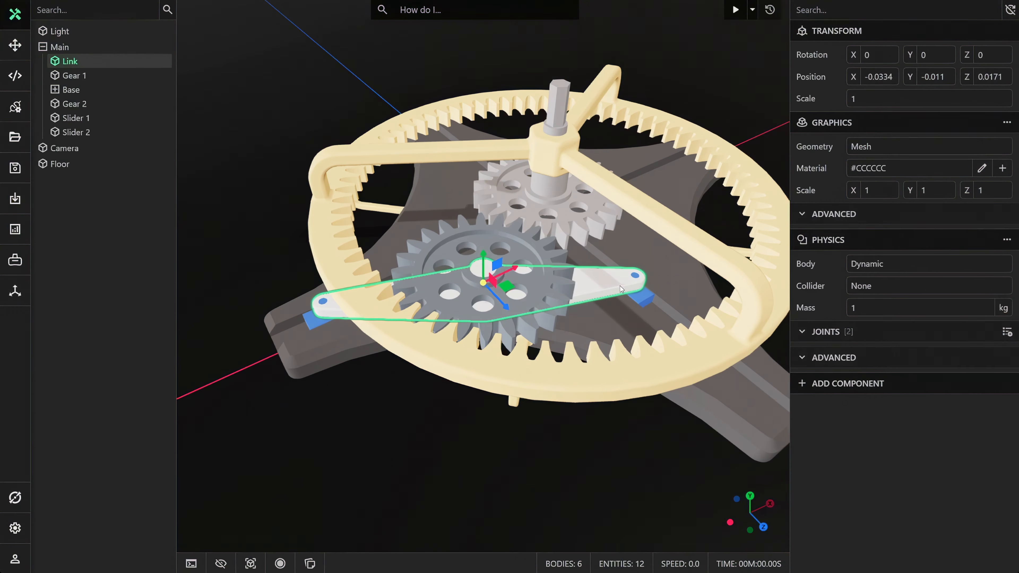
{"action": "left_click", "coordinate": [831, 333]}
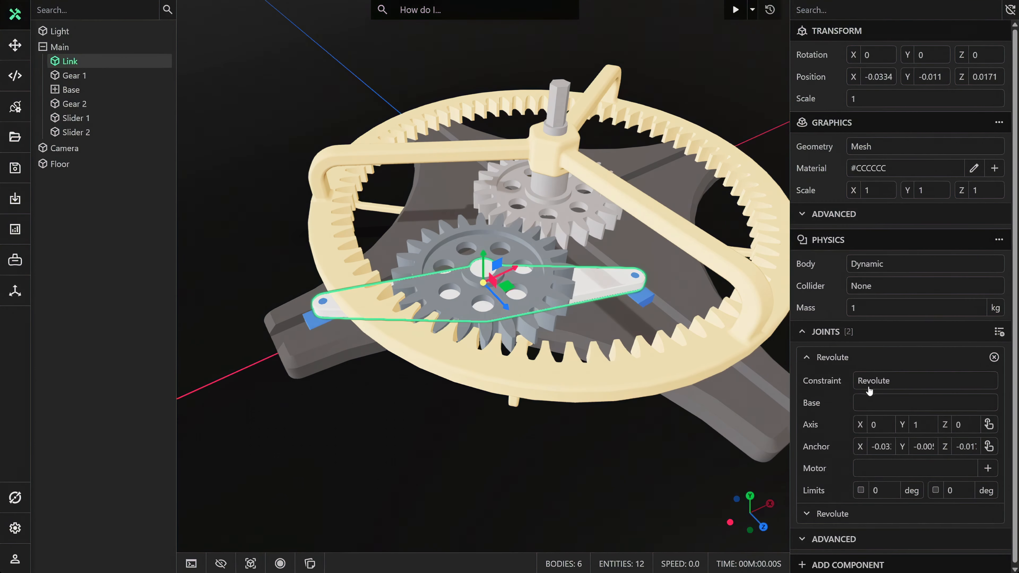
{"action": "left_click", "coordinate": [839, 358]}
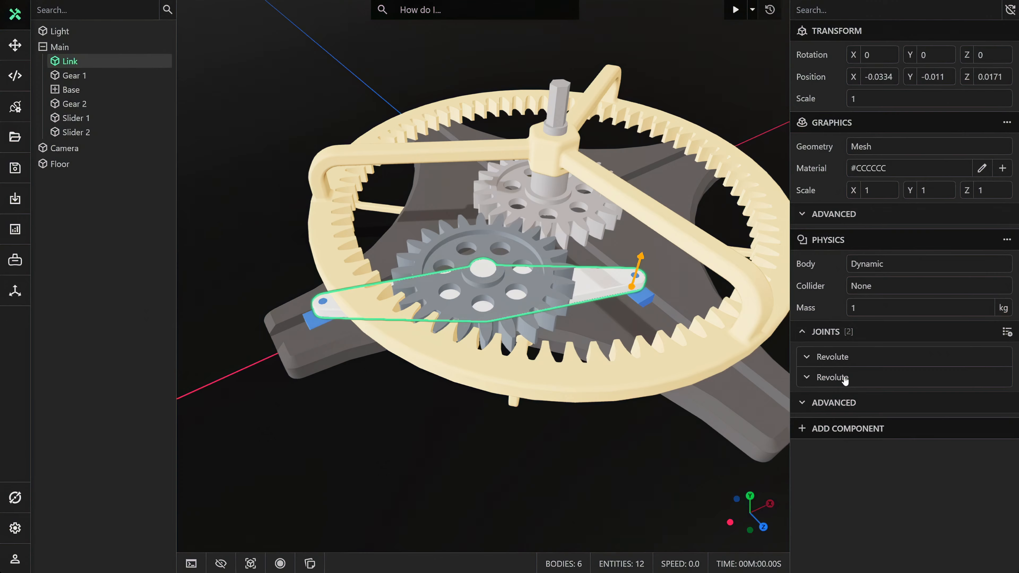
{"action": "left_click", "coordinate": [842, 379]}
{"action": "left_click", "coordinate": [884, 424]}
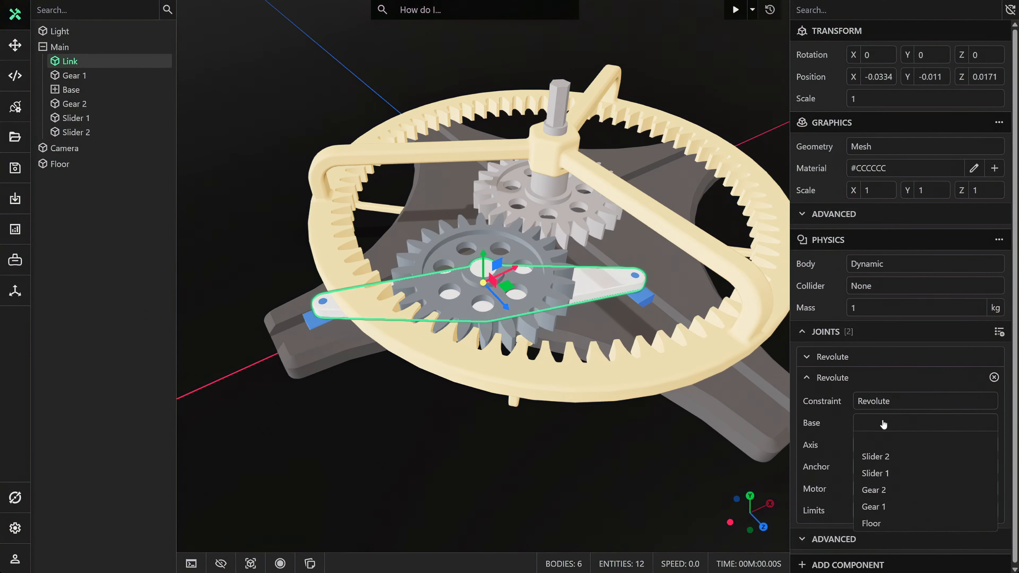
{"action": "left_click", "coordinate": [886, 457]}
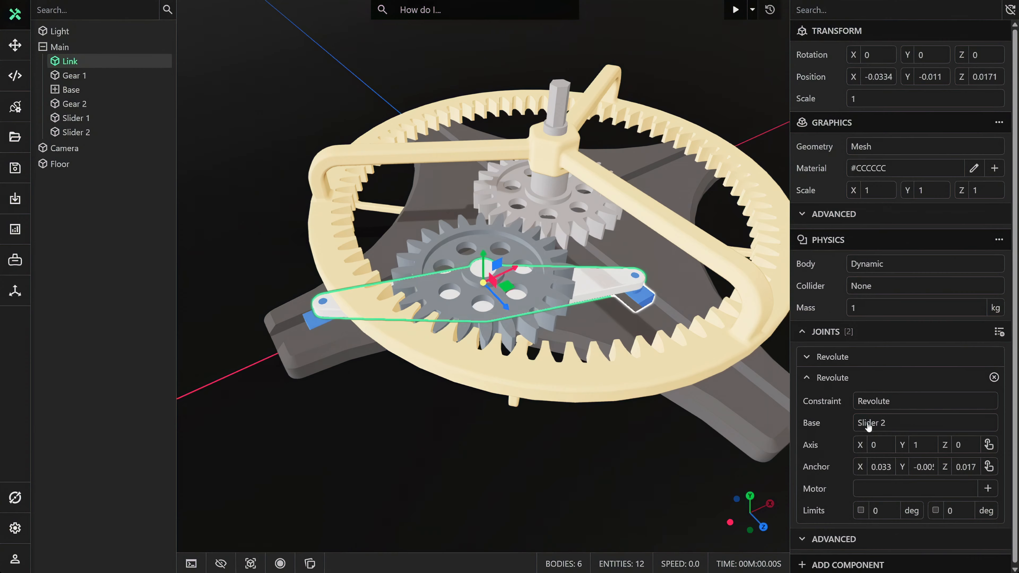
{"action": "left_click", "coordinate": [844, 379]}
- Set the base of the Link's first revolute joint to Slider 1
{"action": "left_click", "coordinate": [840, 358]}
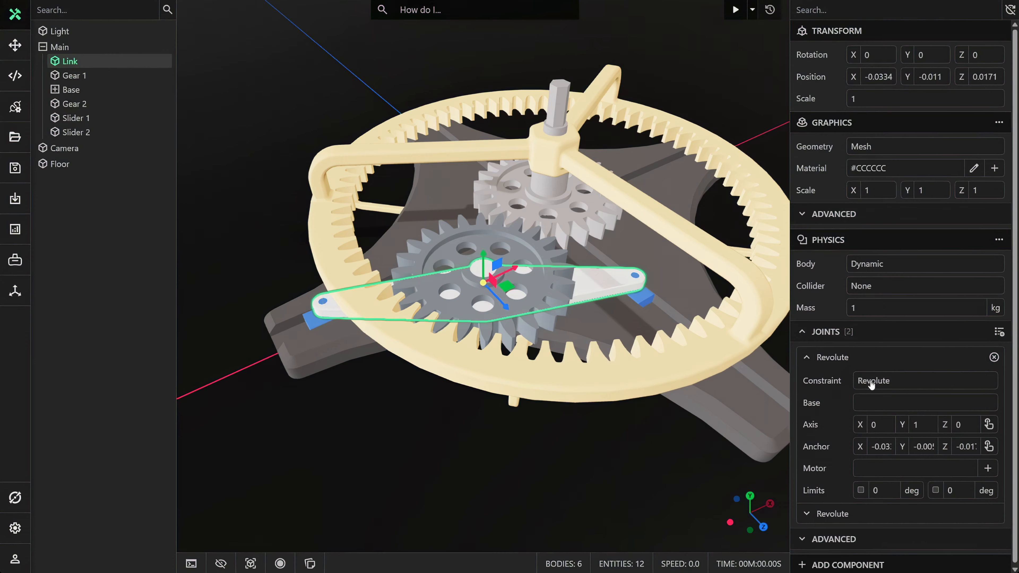
{"action": "left_click", "coordinate": [890, 404]}
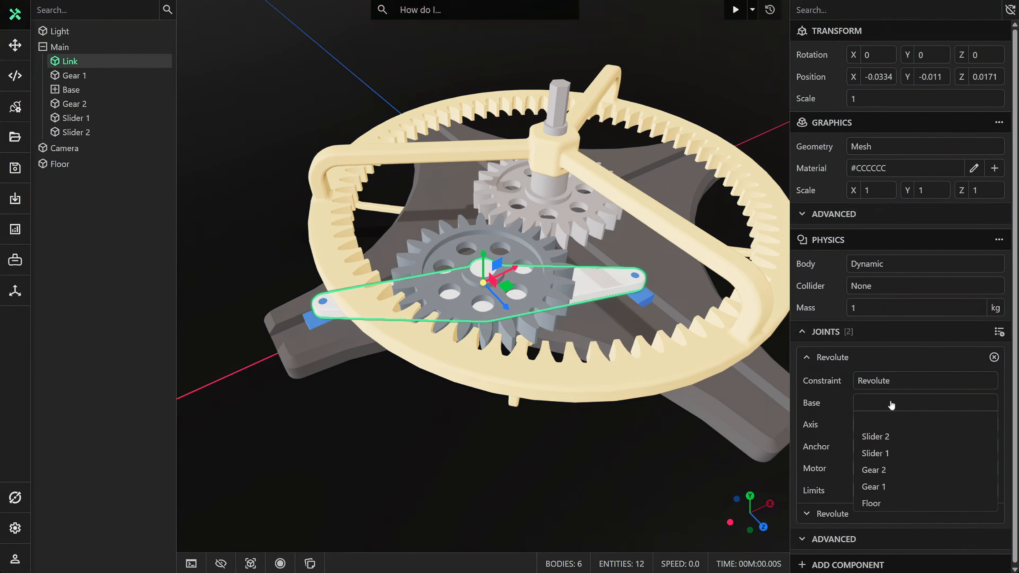
{"action": "left_click", "coordinate": [879, 454]}
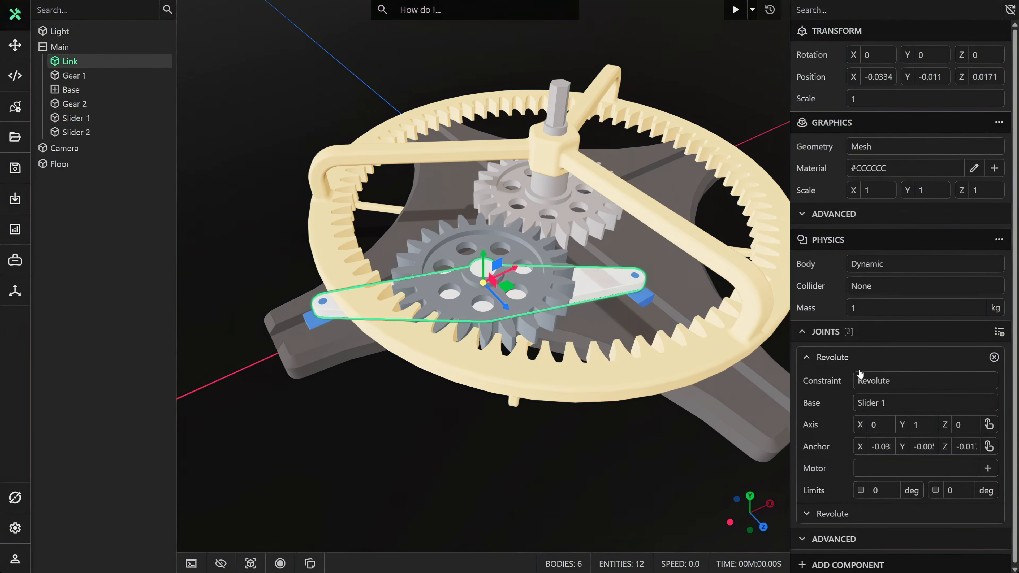
{"action": "left_click", "coordinate": [854, 361]}
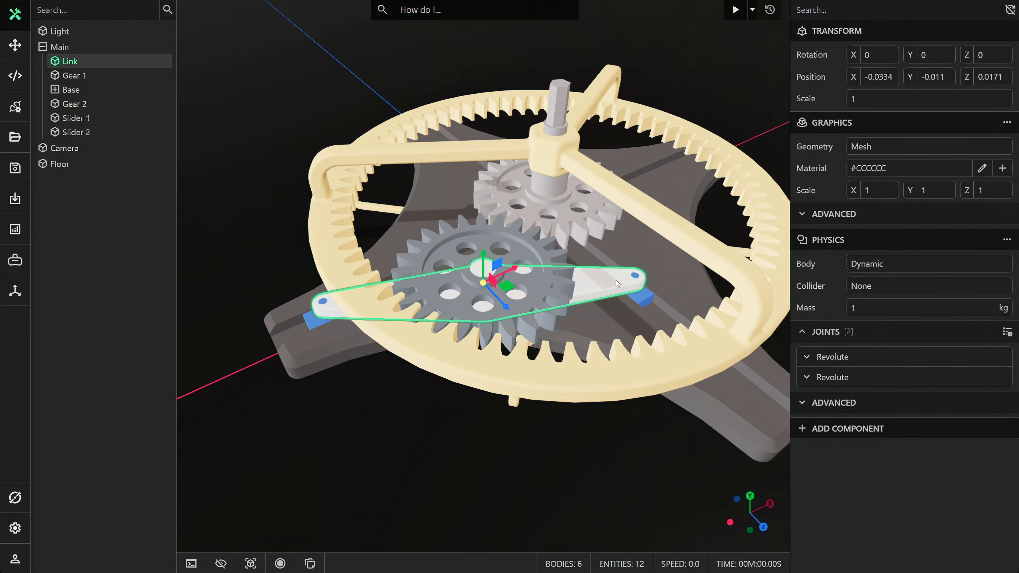
- Run the simulation, pull Slider 2 to test the linkage between the Link and both sliders, and reset back to editing
{"action": "left_click", "coordinate": [736, 9]}
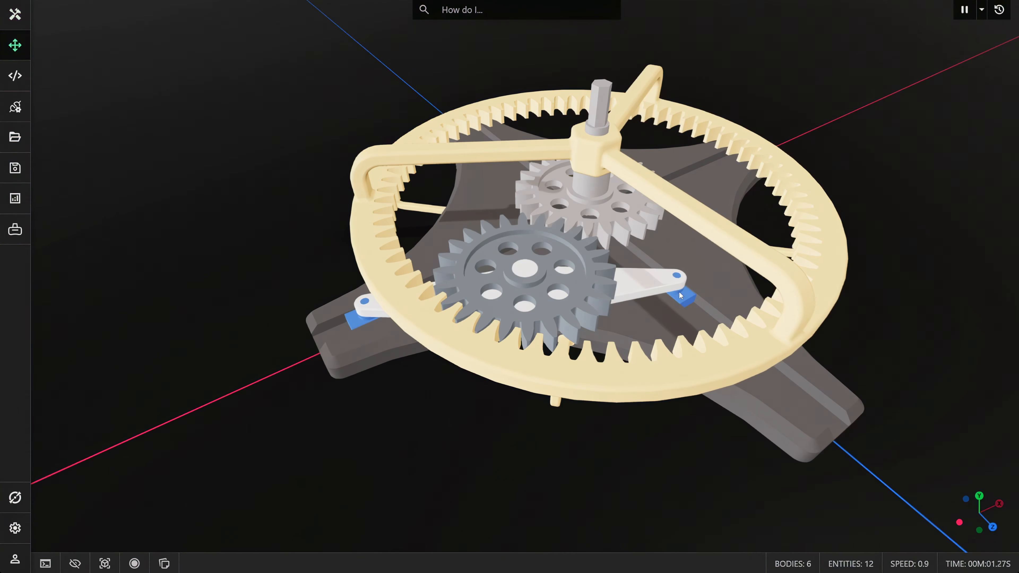
{"action": "left_click_drag", "start_coordinate": [681, 296], "coordinate": [756, 379]}
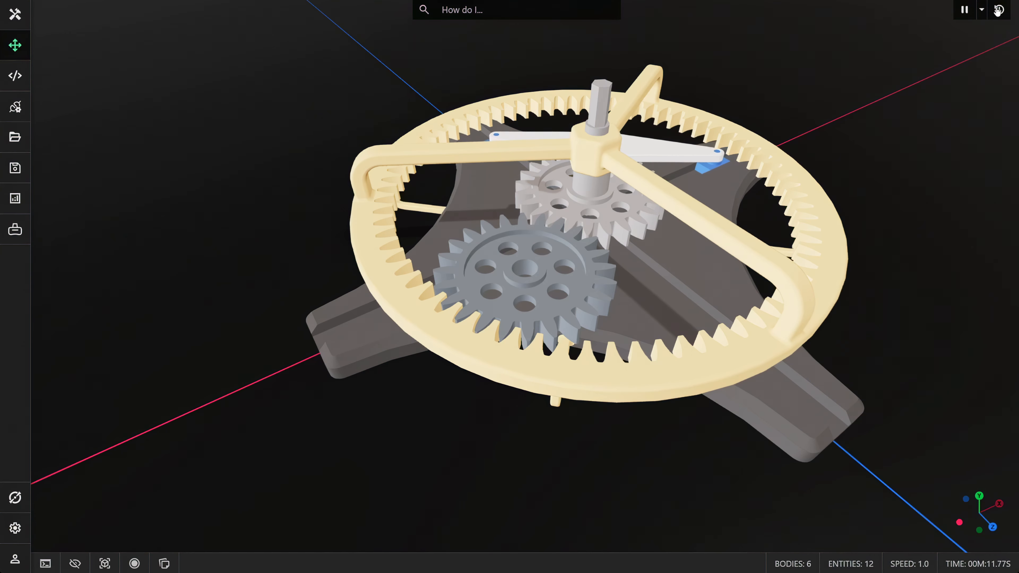
{"action": "left_click", "coordinate": [998, 10]}
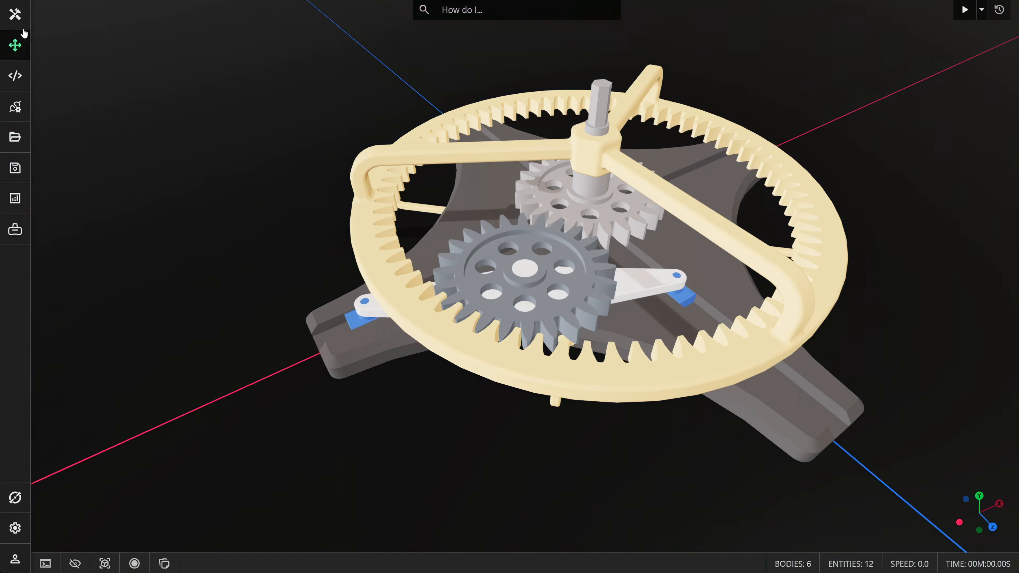
{"action": "left_click", "coordinate": [15, 14]}
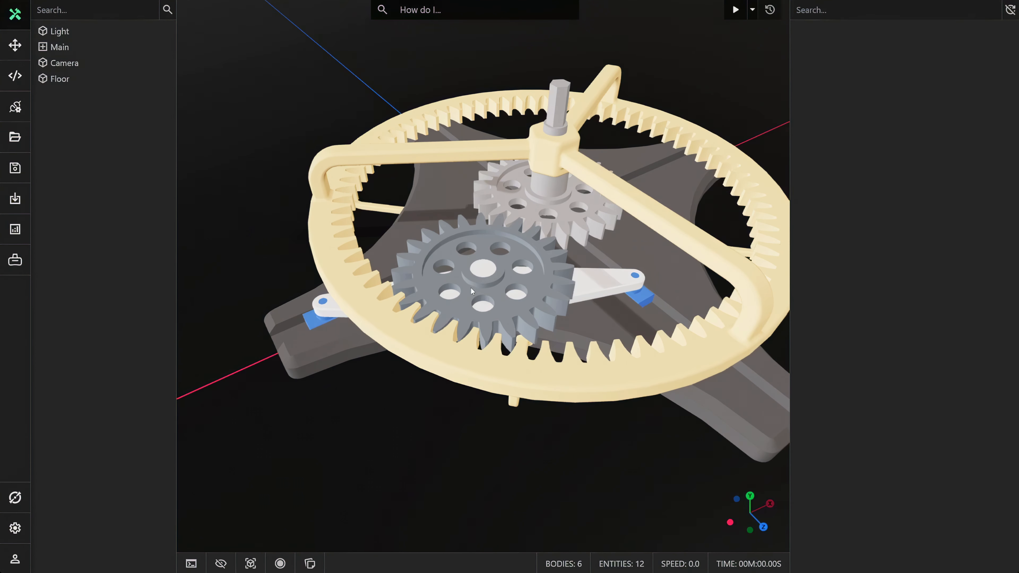
- Set the base of Gear 2's revolute joint to Link
{"action": "left_click", "coordinate": [471, 286]}
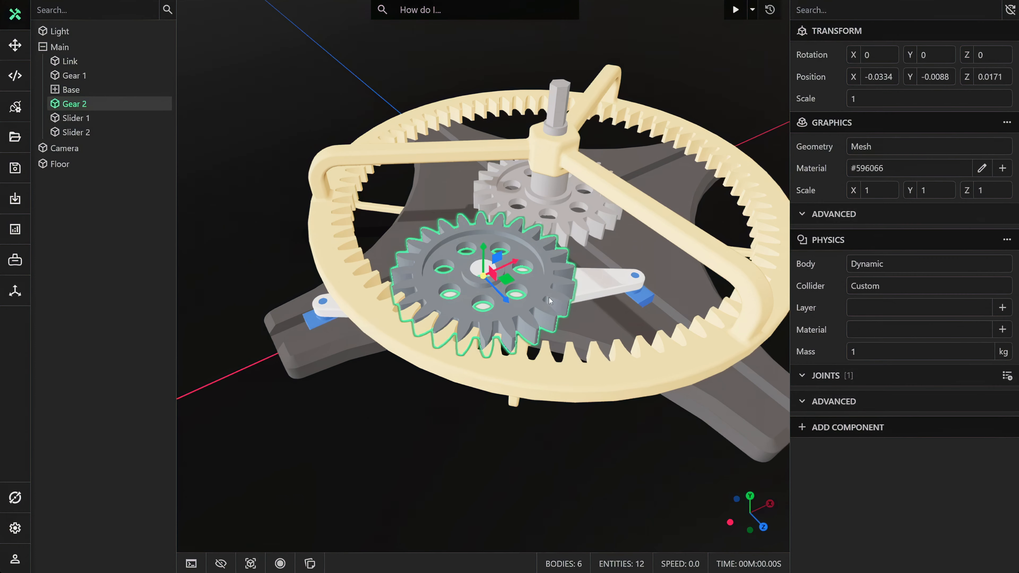
{"action": "left_click", "coordinate": [827, 375]}
{"action": "left_click", "coordinate": [846, 401]}
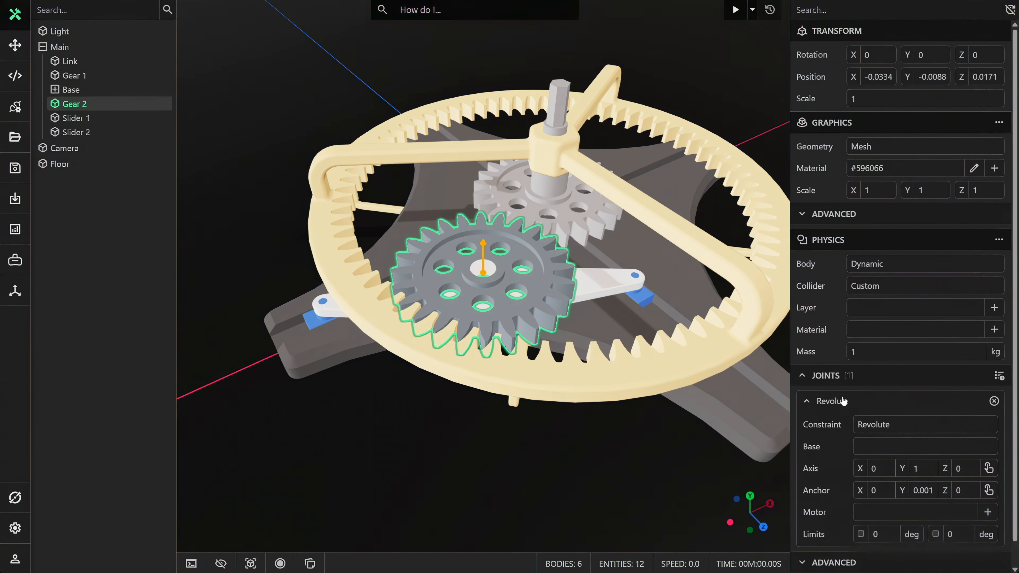
{"action": "left_click", "coordinate": [884, 445]}
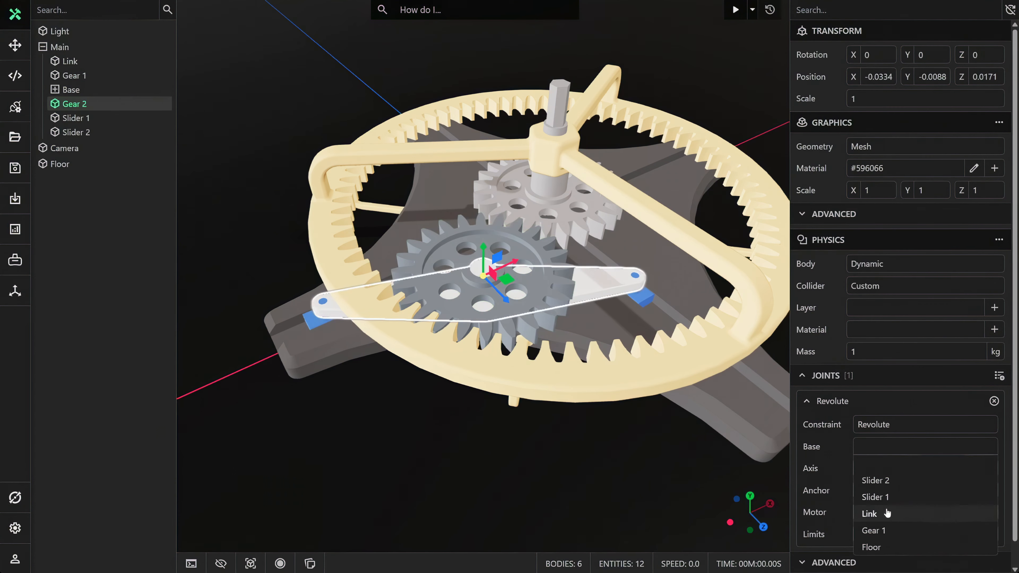
{"action": "left_click", "coordinate": [888, 518]}
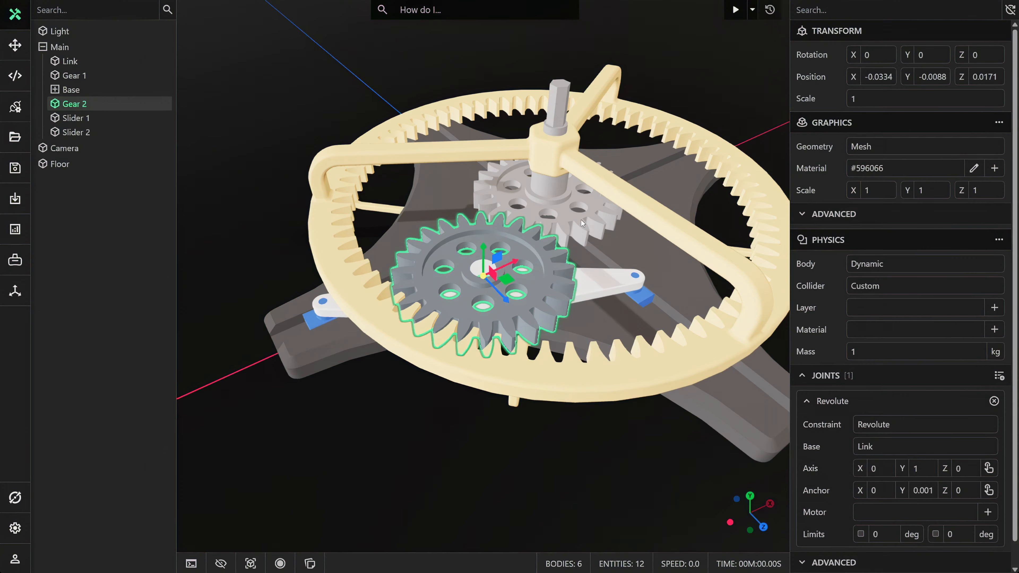
- Add a motor to Gear 1's revolute joint and set the motor's controller to Velocity
{"action": "left_click", "coordinate": [548, 198]}
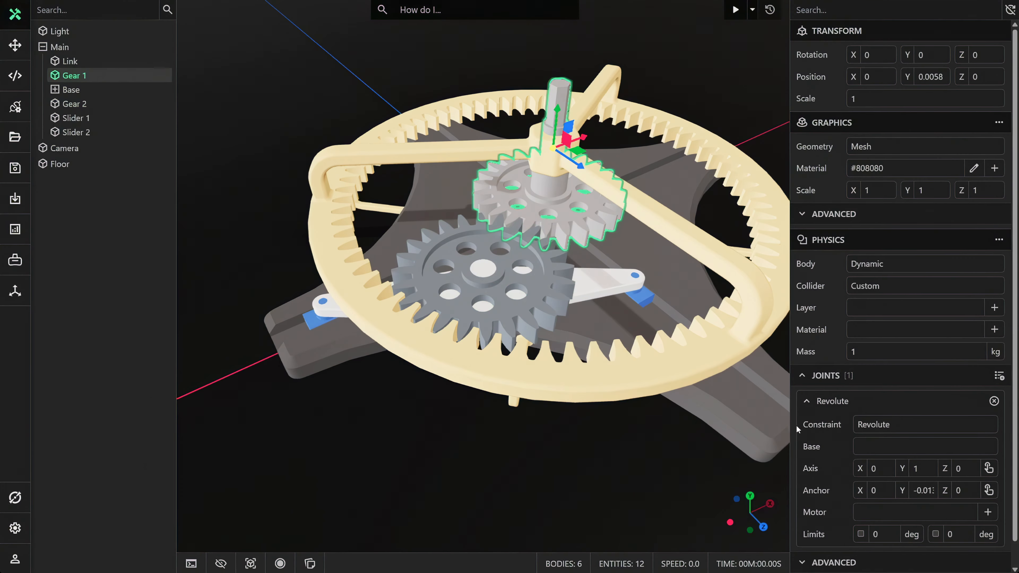
{"action": "scroll", "coordinate": [822, 456], "scroll_direction": "down", "scroll_amount": 1}
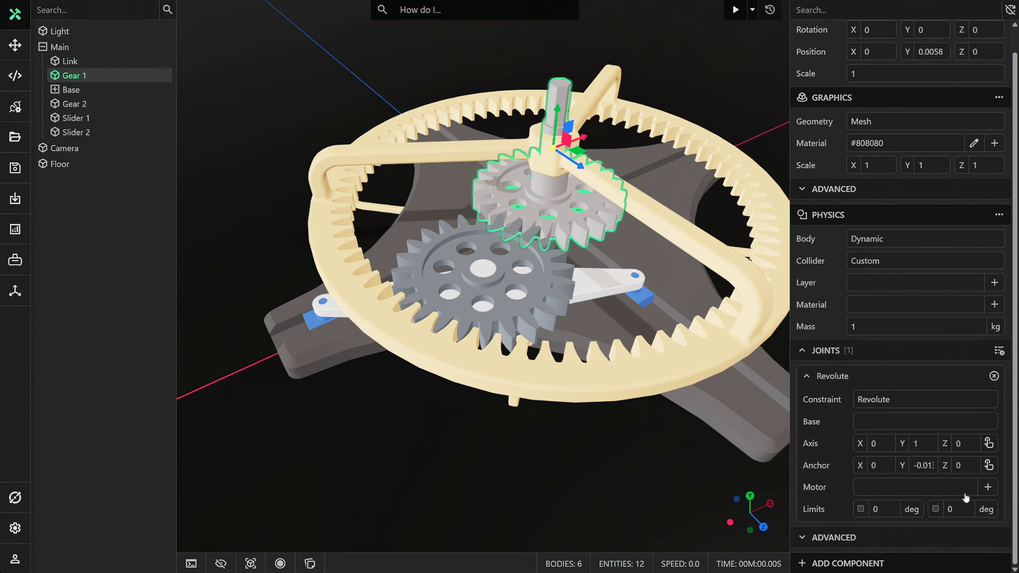
{"action": "left_click", "coordinate": [987, 487]}
{"action": "scroll", "coordinate": [842, 481], "scroll_direction": "down", "scroll_amount": 6}
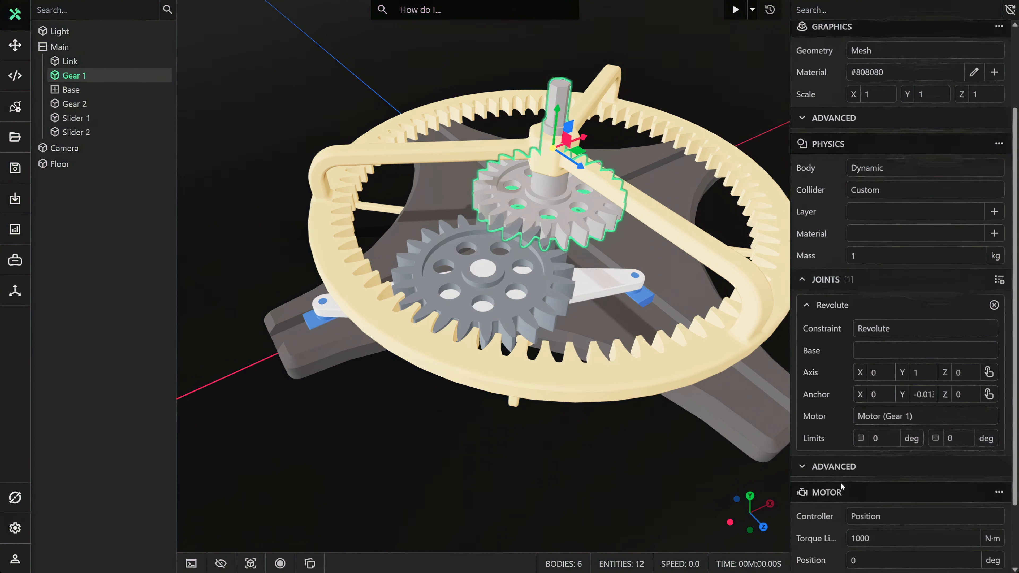
{"action": "left_click", "coordinate": [837, 511]}
{"action": "scroll", "coordinate": [832, 441], "scroll_direction": "down", "scroll_amount": 4}
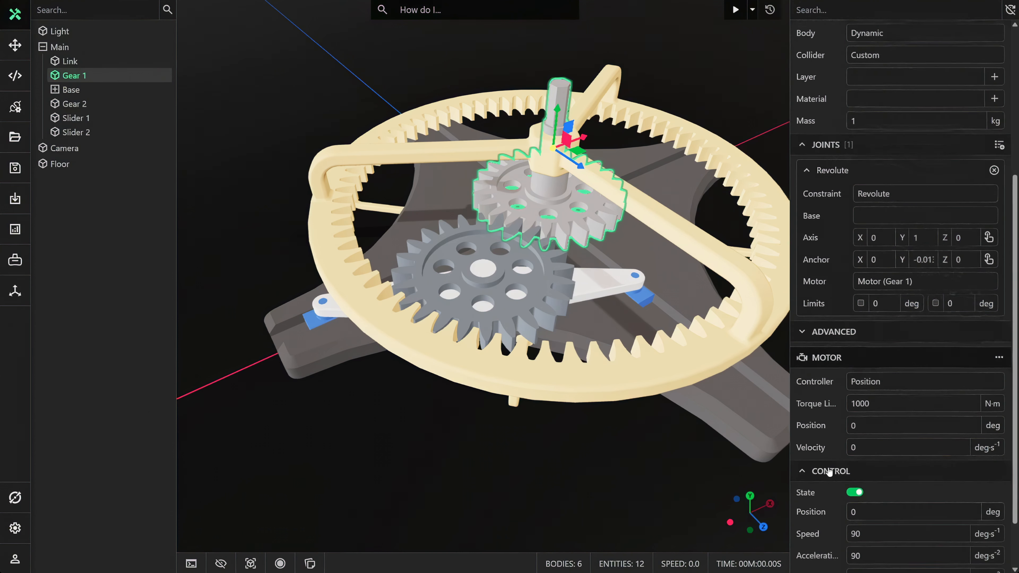
{"action": "left_click", "coordinate": [871, 322]}
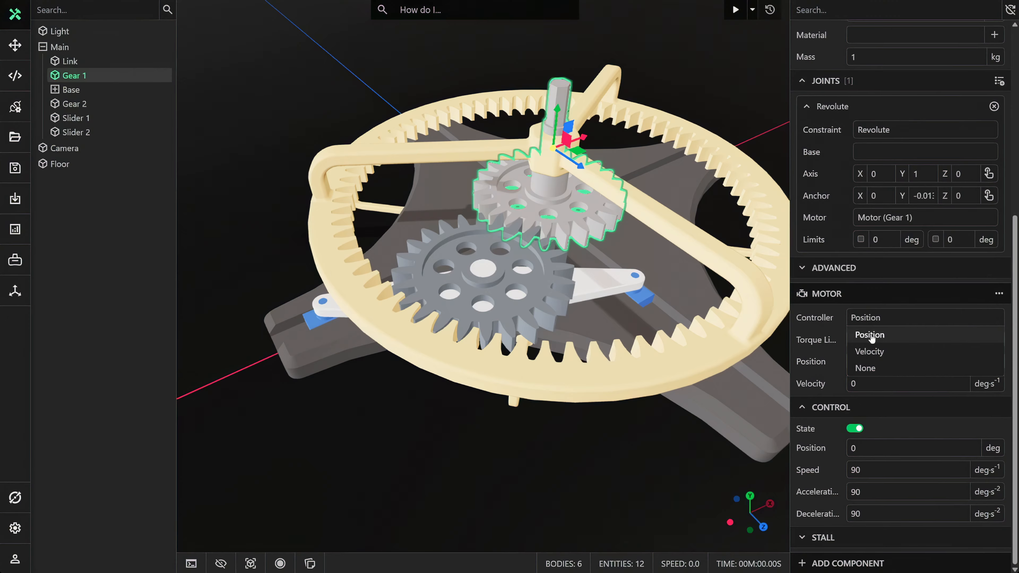
{"action": "left_click", "coordinate": [872, 352]}
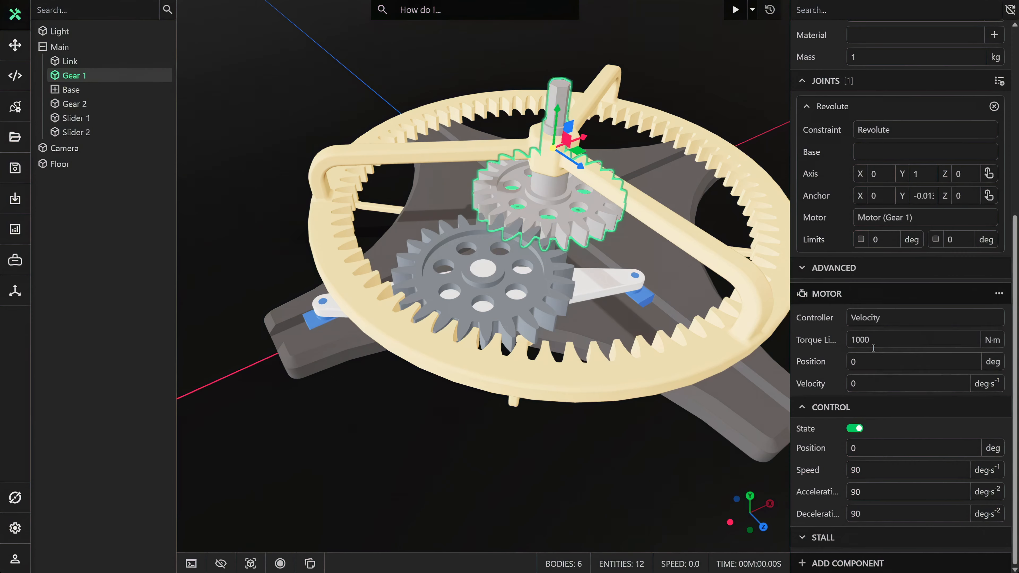
- Set Gear 1's motor velocity to 270 deg/s and both its acceleration and deceleration to 60 deg/s²
{"action": "double_click", "coordinate": [861, 471]}
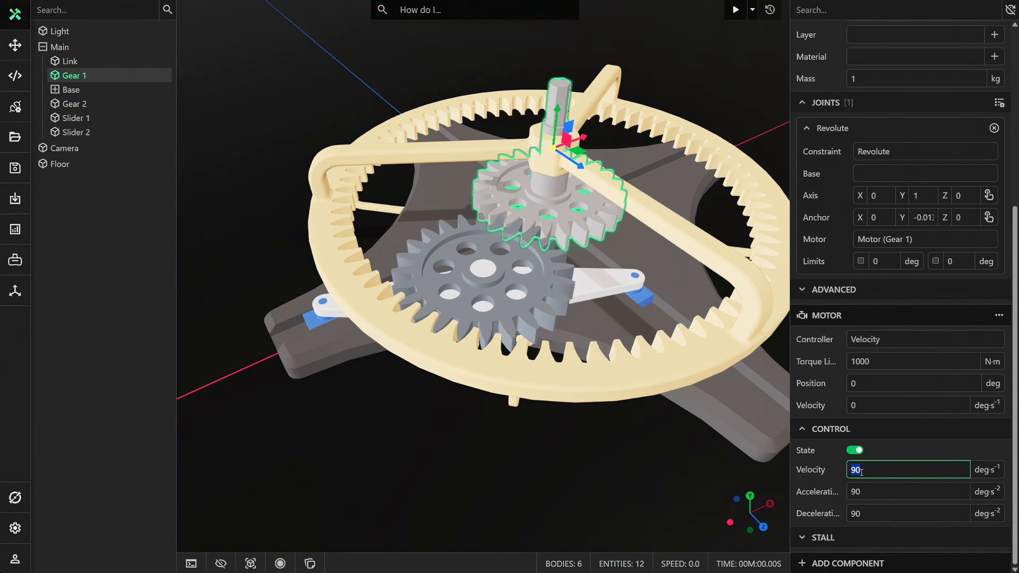
{"action": "type", "text": "27"}
{"action": "double_click", "coordinate": [899, 493]}
{"action": "type", "text": "6"}
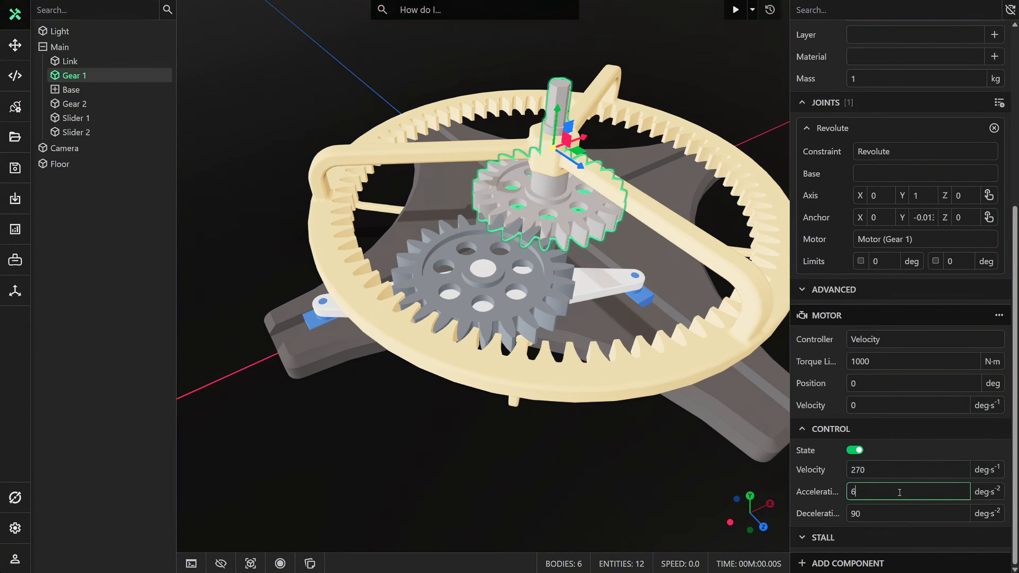
{"action": "double_click", "coordinate": [889, 513]}
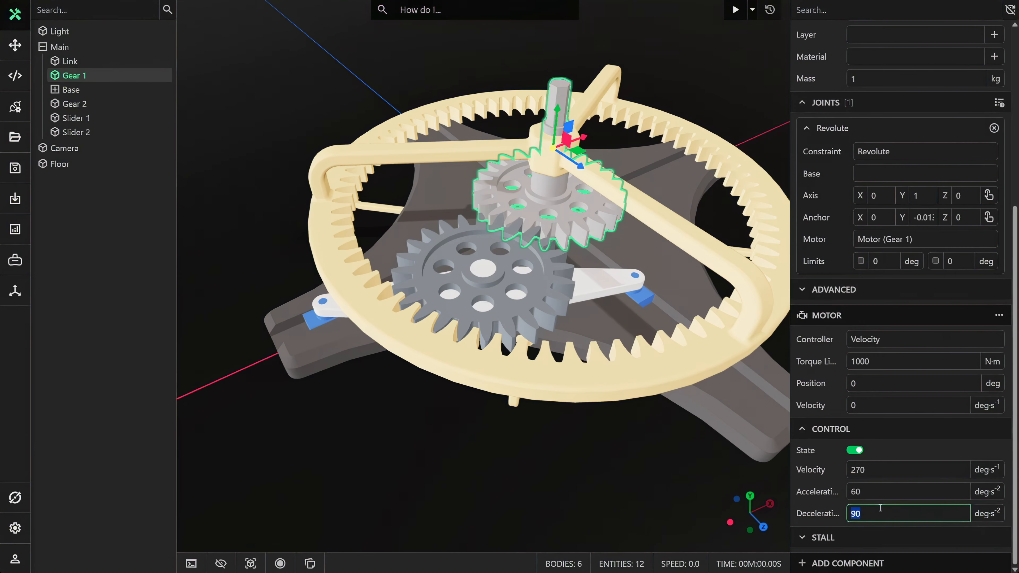
{"action": "type", "text": "6"}
- Add a physics component to the cream internal ring gear under Base and make its body Kinematic
{"action": "left_click", "coordinate": [435, 351]}
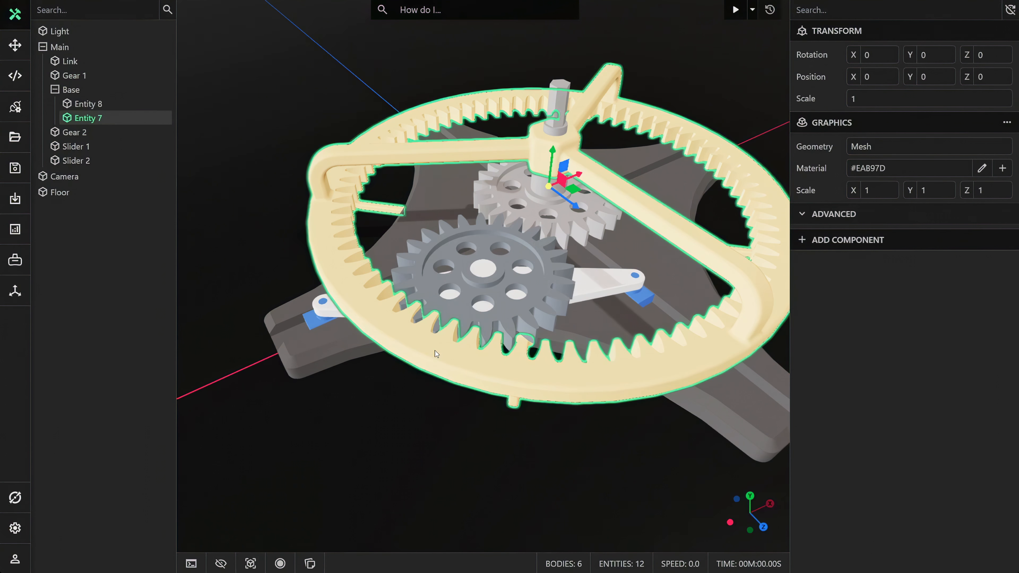
{"action": "left_click", "coordinate": [850, 241]}
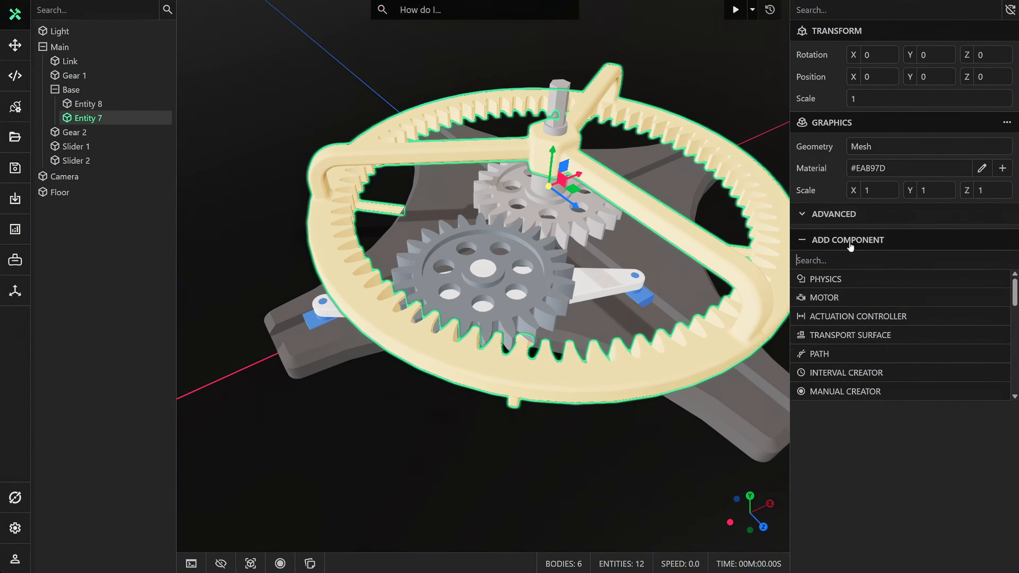
{"action": "left_click", "coordinate": [845, 278]}
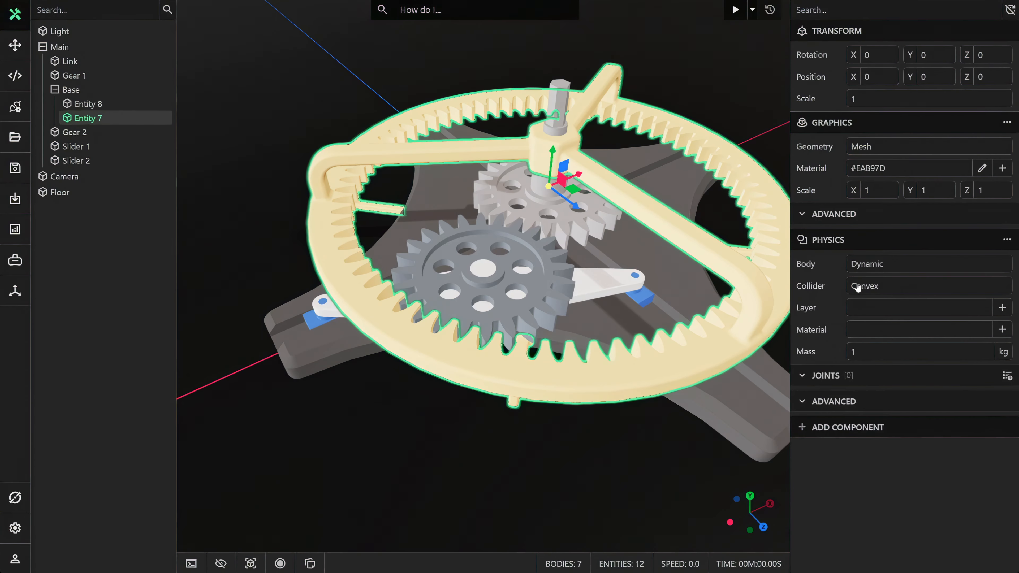
{"action": "left_click", "coordinate": [862, 266]}
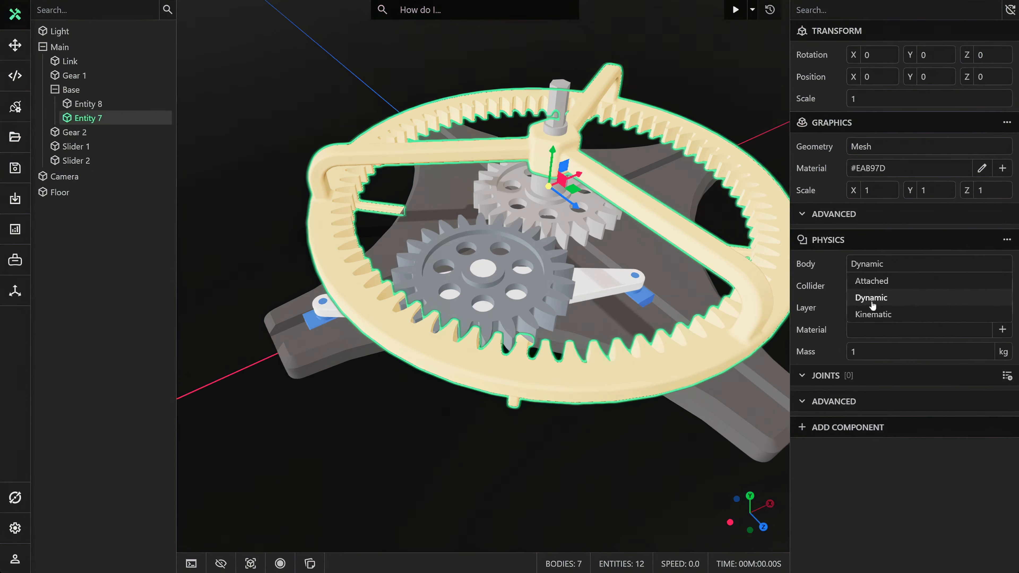
{"action": "left_click", "coordinate": [874, 315]}
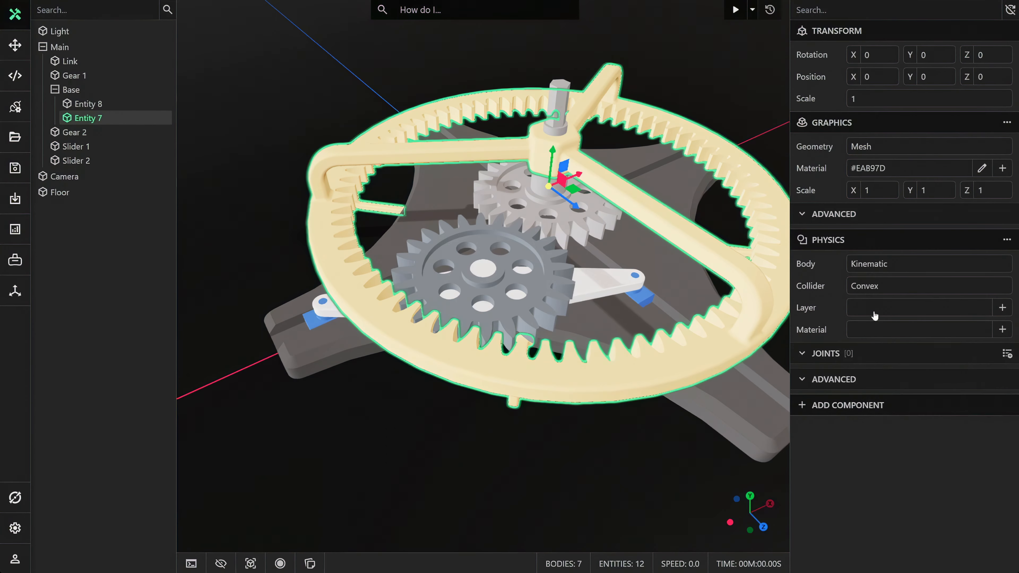
- Give the ring gear a custom collider of type SDF with resolution 400 and thickness 0.002
{"action": "left_click", "coordinate": [869, 292]}
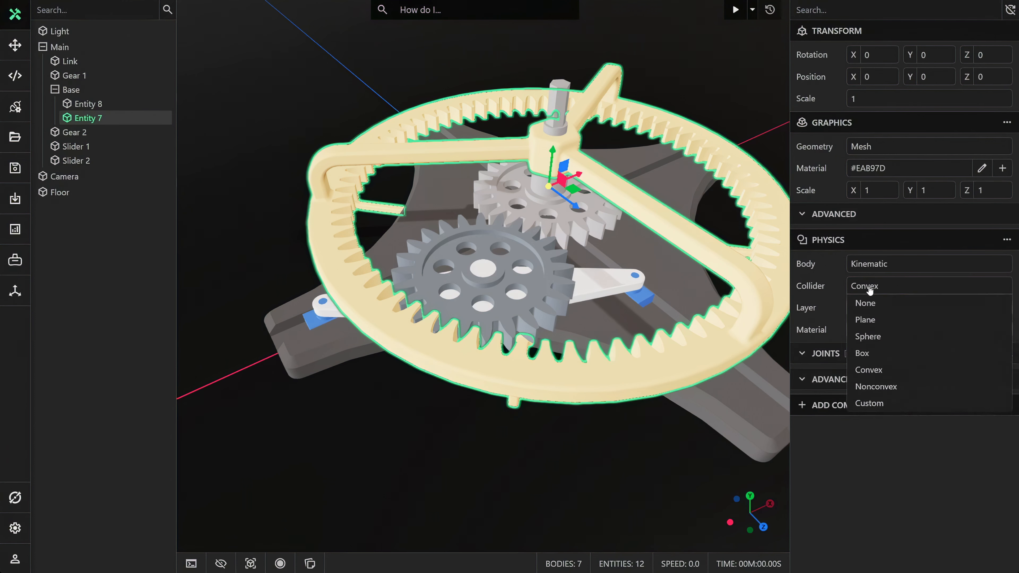
{"action": "left_click", "coordinate": [868, 404]}
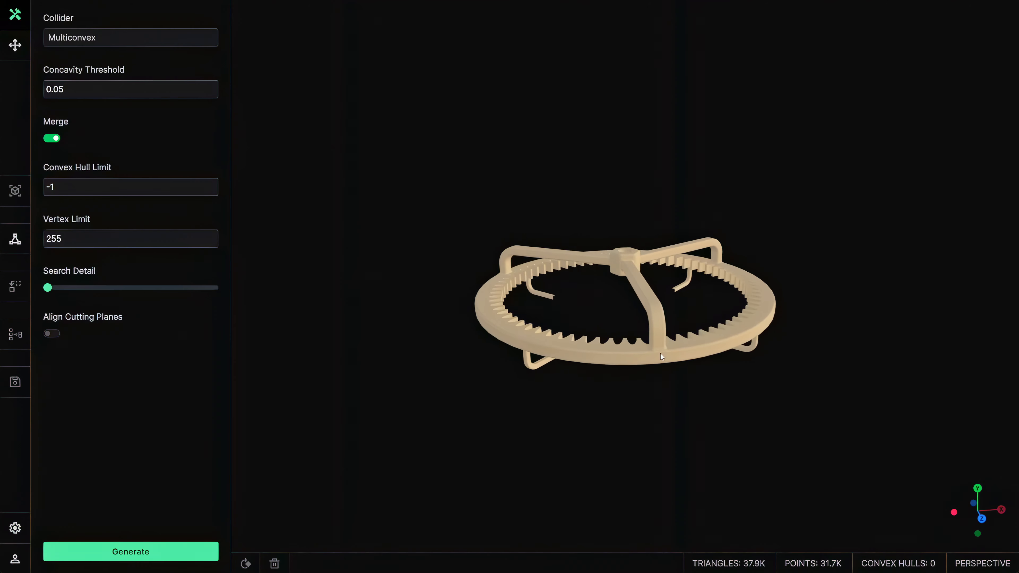
{"action": "left_click", "coordinate": [96, 45]}
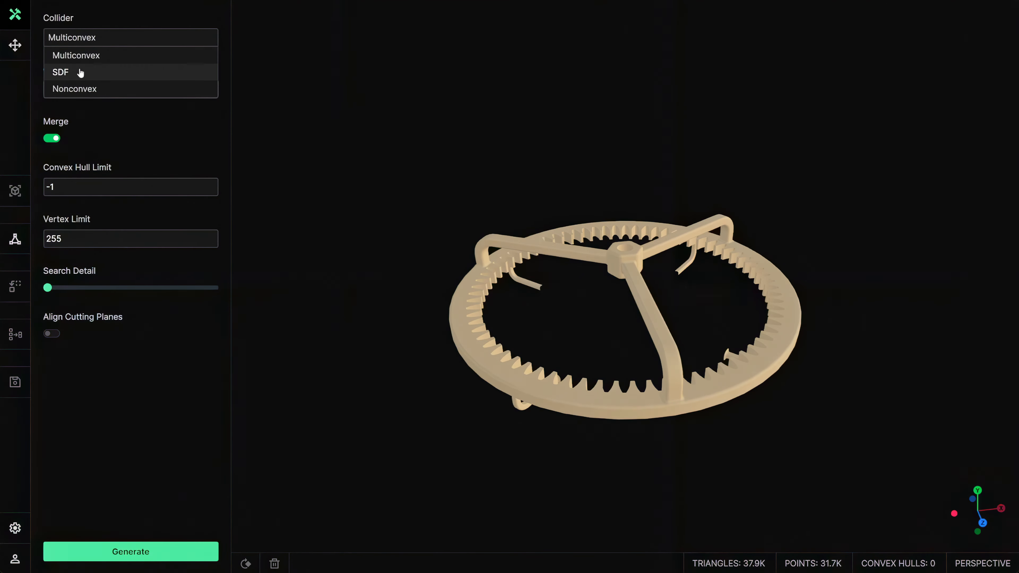
{"action": "left_click", "coordinate": [78, 71]}
{"action": "left_click", "coordinate": [48, 87]}
{"action": "type", "text": "400"}
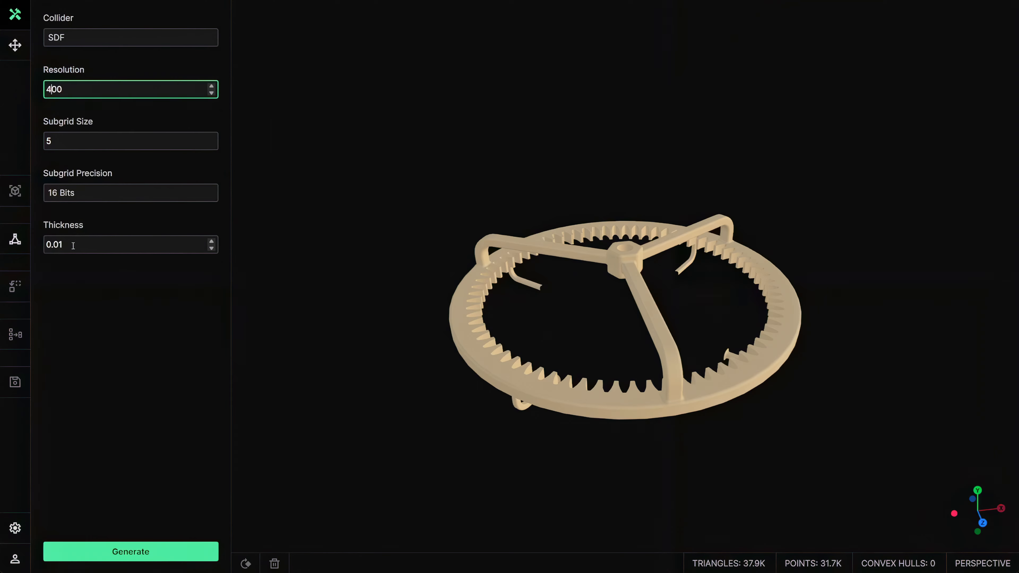
{"action": "left_click", "coordinate": [75, 252]}
{"action": "type", "text": "02"}
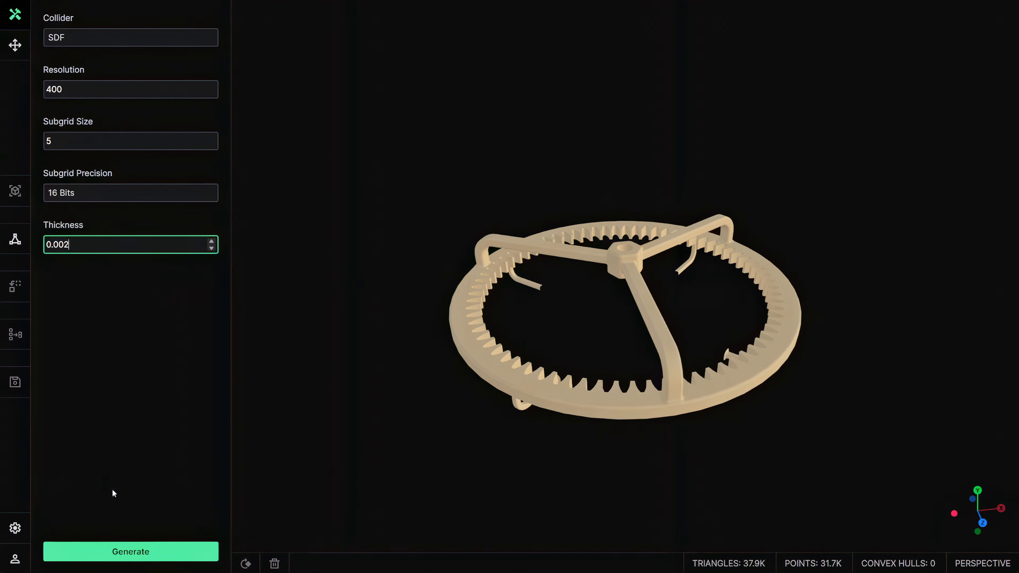
- Generate the ring gear's SDF collider, inspect its point cloud up close, and save it to the model
{"action": "left_click", "coordinate": [141, 551]}
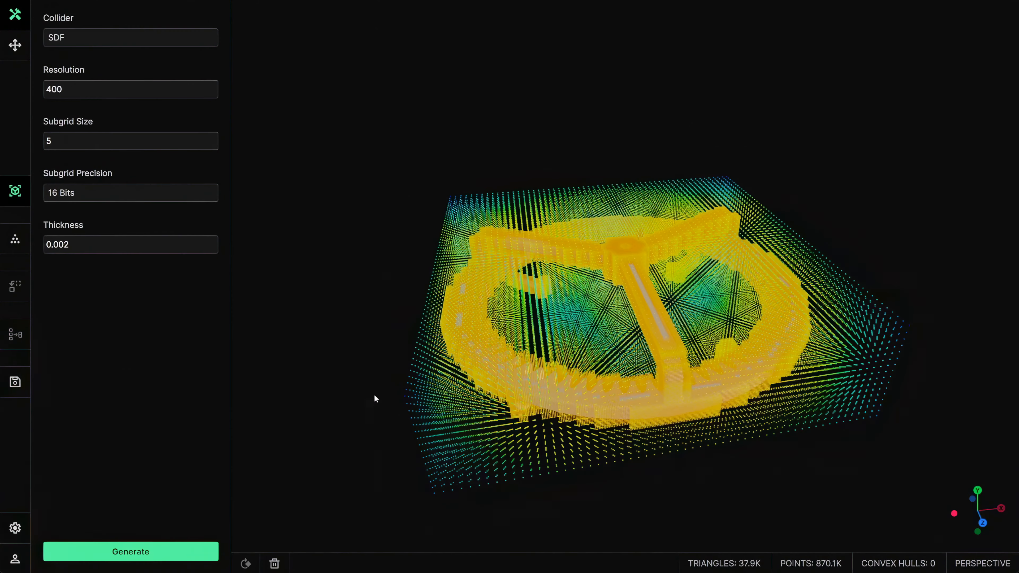
{"action": "mouse_move", "coordinate": [374, 395]}
{"action": "left_mouse_down"}
{"action": "mouse_move", "coordinate": [425, 367]}
{"action": "mouse_move", "coordinate": [475, 357]}
{"action": "mouse_move", "coordinate": [404, 417]}
{"action": "mouse_move", "coordinate": [420, 406]}
{"action": "mouse_move", "coordinate": [378, 383]}
{"action": "left_mouse_up"}
{"action": "scroll", "coordinate": [421, 405], "scroll_direction": "up", "scroll_amount": 5}
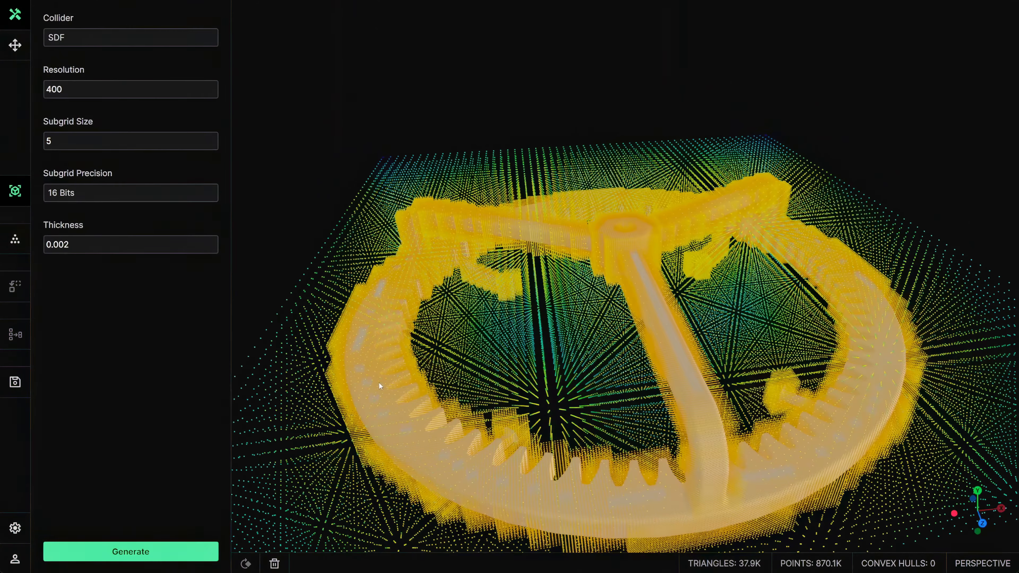
{"action": "left_click", "coordinate": [22, 388]}
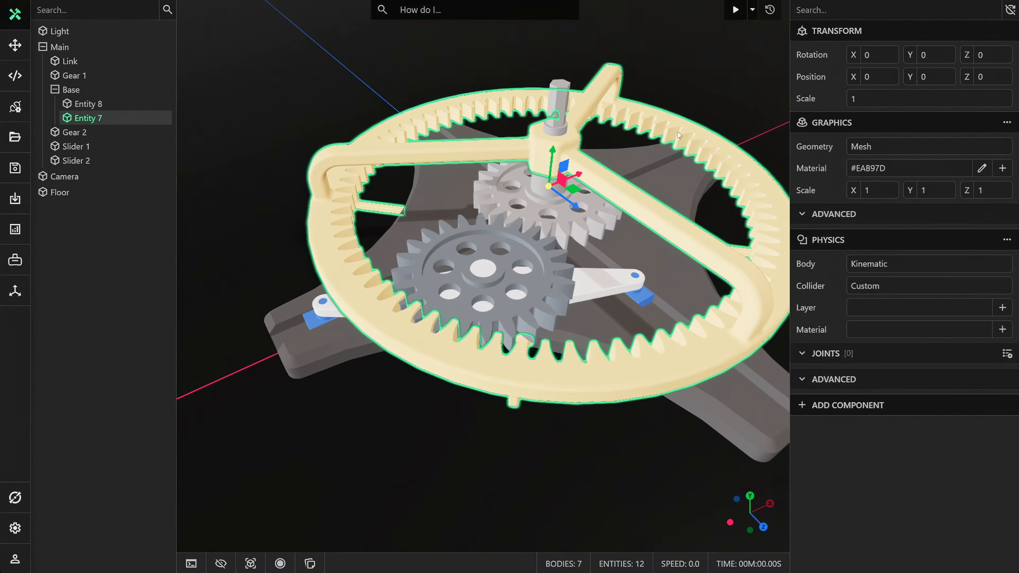
- Deselect the ring gear, switch out of editing, frame the whole mechanism and run the simulation to watch the motor-driven gears
{"action": "left_click", "coordinate": [706, 90]}
{"action": "left_click", "coordinate": [14, 44]}
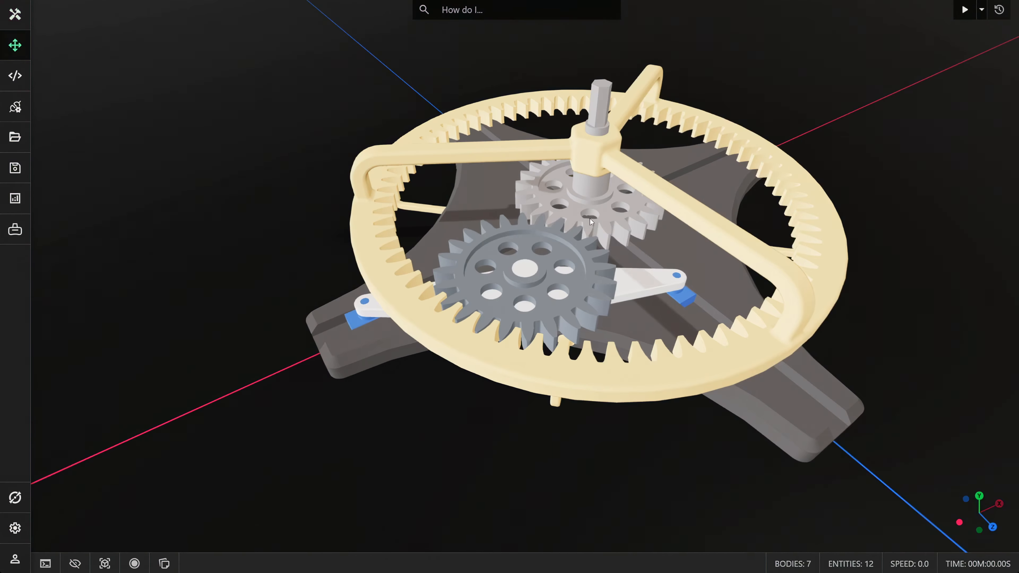
{"action": "key", "text": "f"}
{"action": "scroll", "coordinate": [570, 233], "scroll_direction": "down", "scroll_amount": 3}
{"action": "middle_click_drag", "start_coordinate": [570, 233], "coordinate": [551, 231]}
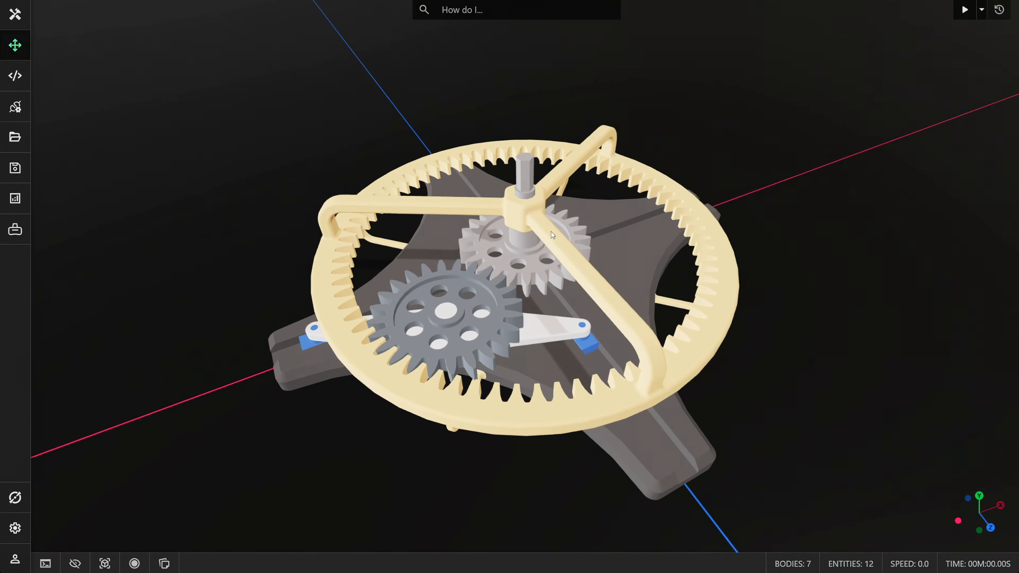
{"action": "left_click", "coordinate": [965, 9]}
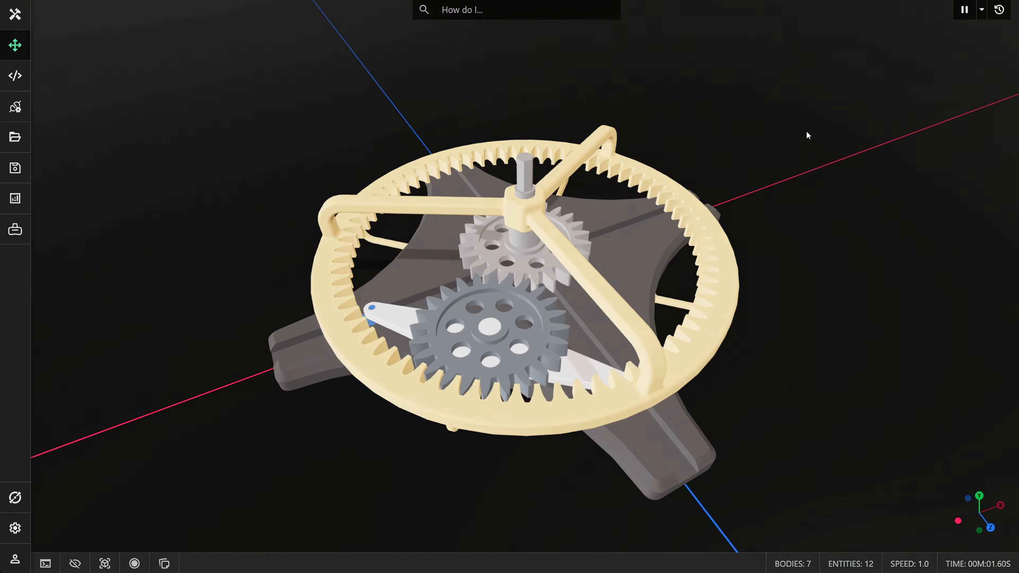